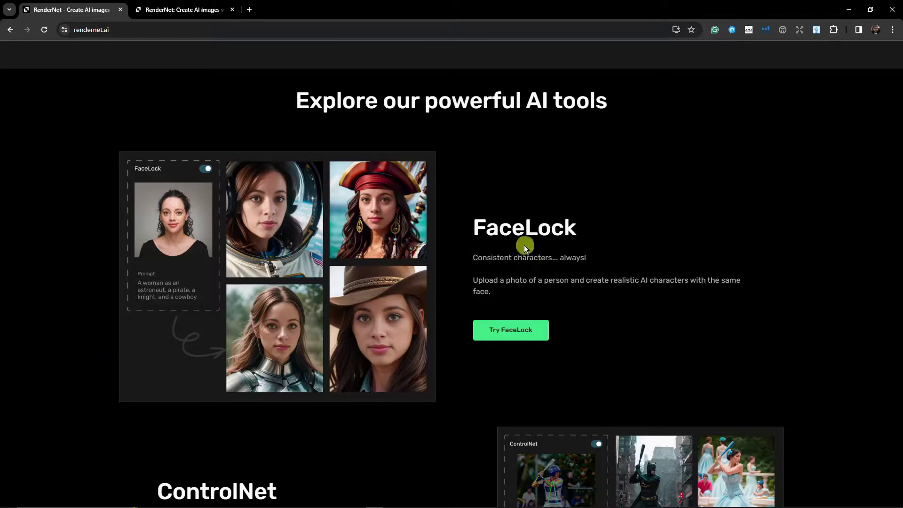
Step: Highlight the FaceLock and ControlNet headings and the ControlNet tagline on the RenderNet page
{"action": "double_click", "coordinate": [496, 228]}
{"action": "left_click", "coordinate": [535, 245]}
{"action": "scroll", "coordinate": [63, 395], "scroll_direction": "down", "scroll_amount": 5}
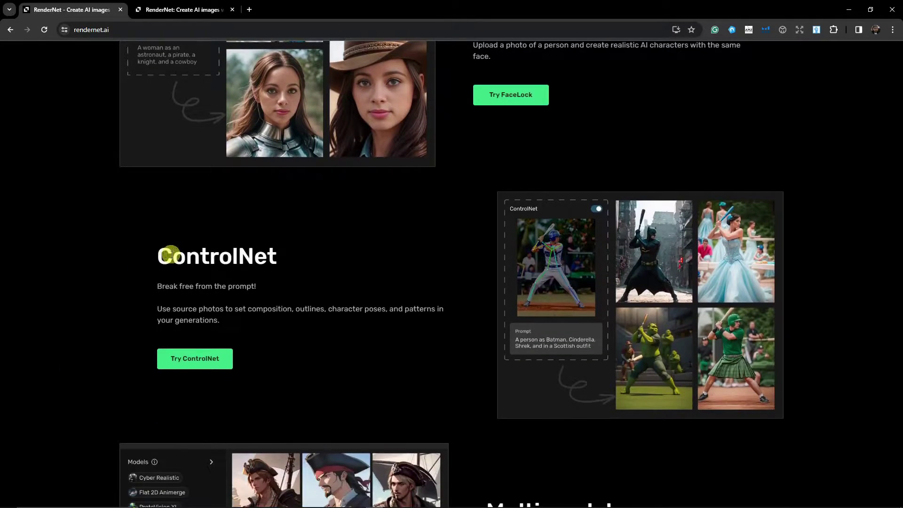
{"action": "left_click_drag", "start_coordinate": [162, 256], "coordinate": [290, 258]}
{"action": "left_click", "coordinate": [286, 282]}
{"action": "scroll", "coordinate": [306, 318], "scroll_direction": "up", "scroll_amount": 3}
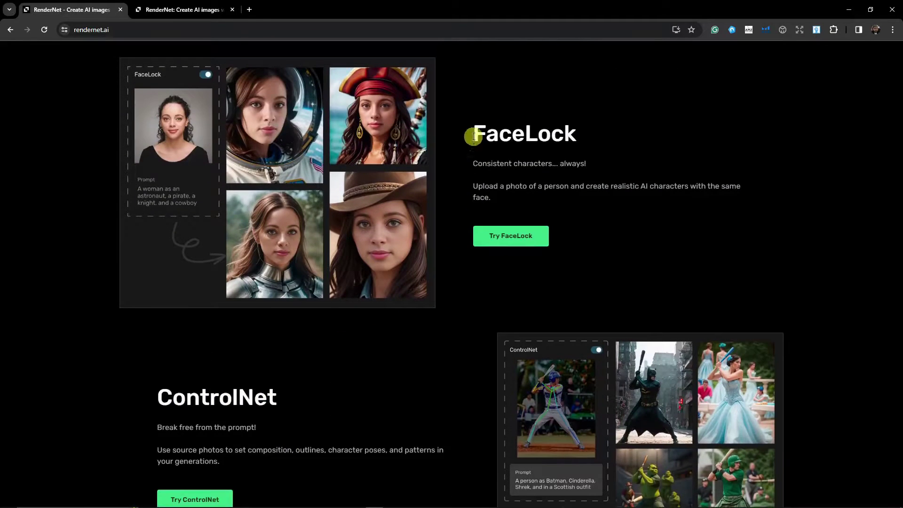
{"action": "left_click_drag", "start_coordinate": [474, 134], "coordinate": [576, 134]}
{"action": "left_click_drag", "start_coordinate": [153, 398], "coordinate": [298, 402]}
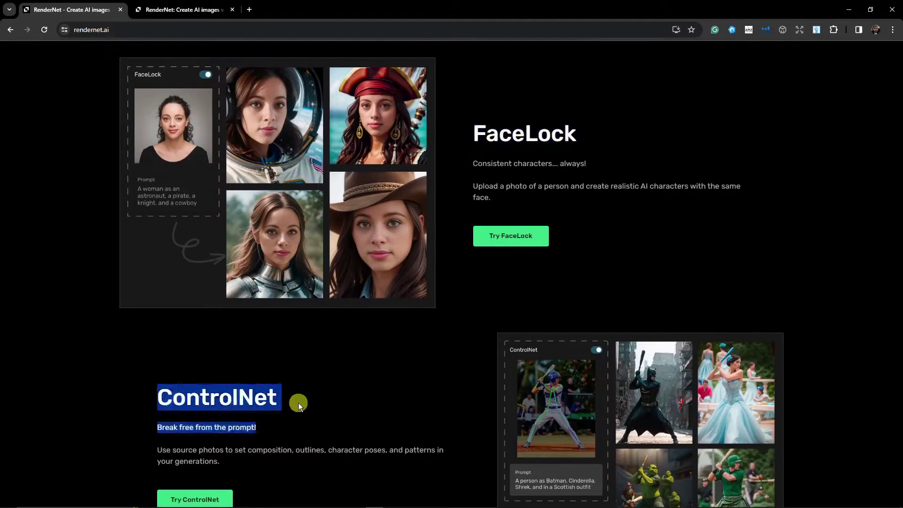
{"action": "scroll", "coordinate": [358, 409], "scroll_direction": "down", "scroll_amount": 3}
{"action": "left_click", "coordinate": [433, 260]}
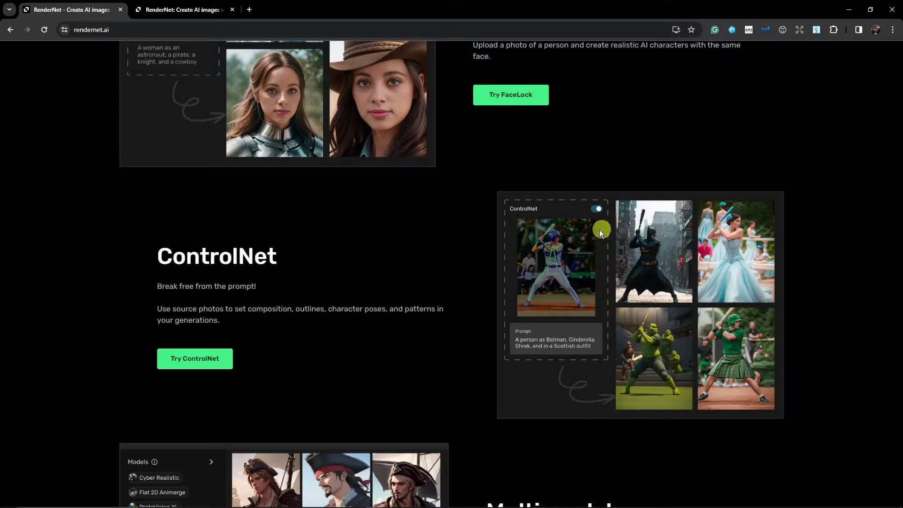
{"action": "scroll", "coordinate": [447, 380], "scroll_direction": "up", "scroll_amount": 12}
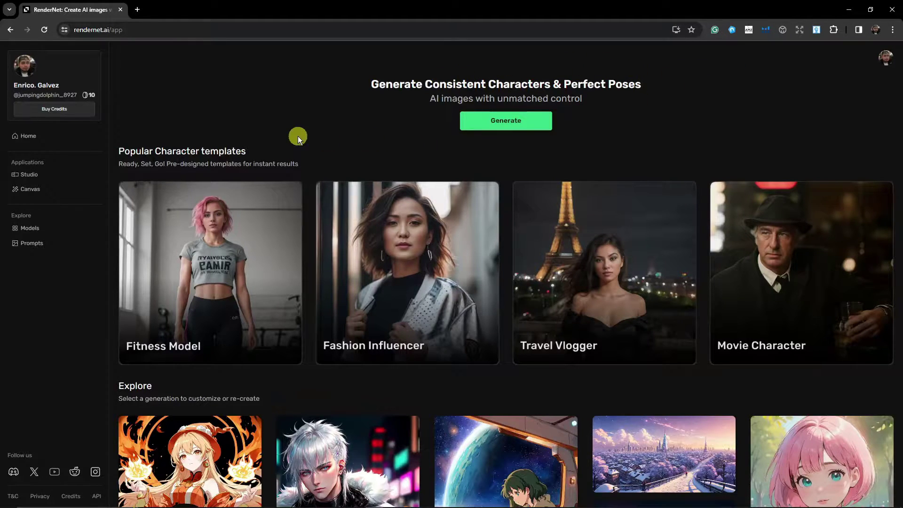
Step: Scroll down through the Explore gallery of generations and back up to the top
{"action": "scroll", "coordinate": [298, 136], "scroll_direction": "down", "scroll_amount": 2}
{"action": "scroll", "coordinate": [299, 137], "scroll_direction": "up", "scroll_amount": 2}
{"action": "scroll", "coordinate": [819, 274], "scroll_direction": "down", "scroll_amount": 10}
{"action": "scroll", "coordinate": [765, 257], "scroll_direction": "down", "scroll_amount": 7}
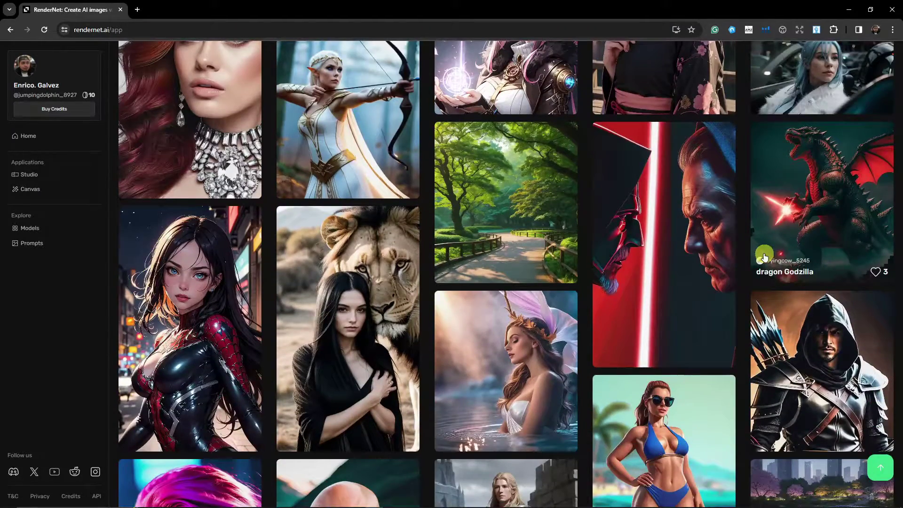
{"action": "scroll", "coordinate": [765, 257], "scroll_direction": "down", "scroll_amount": 5}
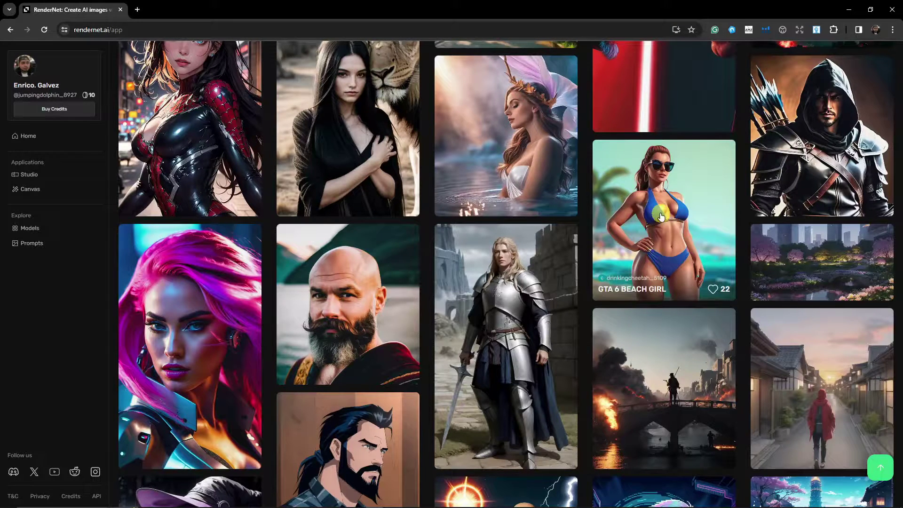
{"action": "scroll", "coordinate": [661, 216], "scroll_direction": "down", "scroll_amount": 2}
{"action": "scroll", "coordinate": [661, 216], "scroll_direction": "down", "scroll_amount": 3}
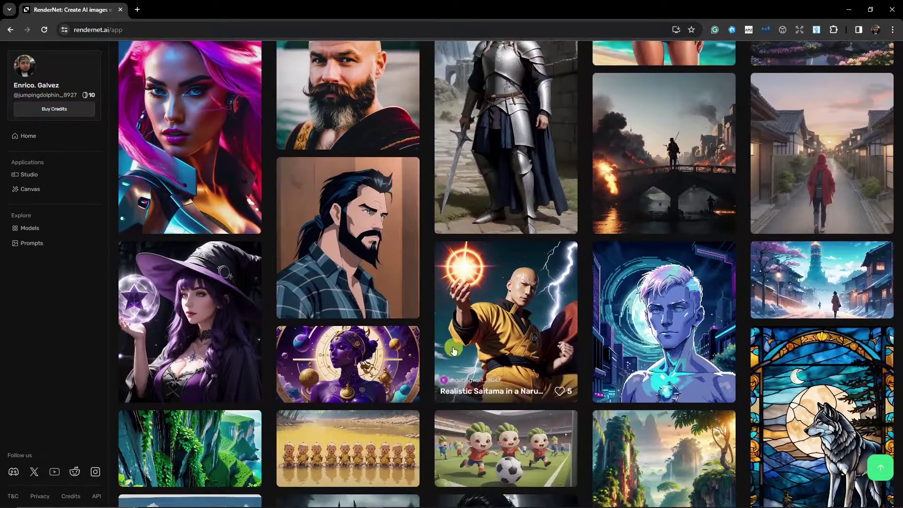
{"action": "scroll", "coordinate": [468, 393], "scroll_direction": "down", "scroll_amount": 10}
{"action": "scroll", "coordinate": [471, 397], "scroll_direction": "up", "scroll_amount": 4}
{"action": "scroll", "coordinate": [471, 398], "scroll_direction": "up", "scroll_amount": 10}
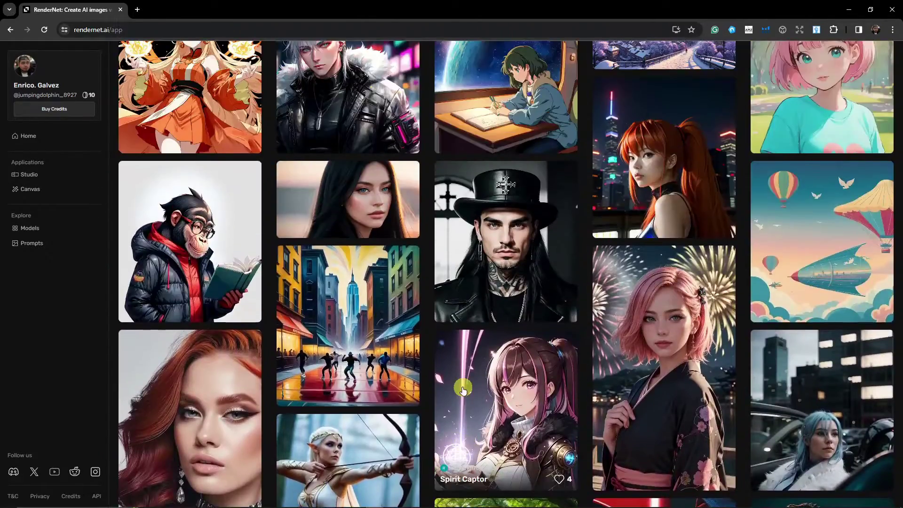
{"action": "scroll", "coordinate": [458, 382], "scroll_direction": "up", "scroll_amount": 4}
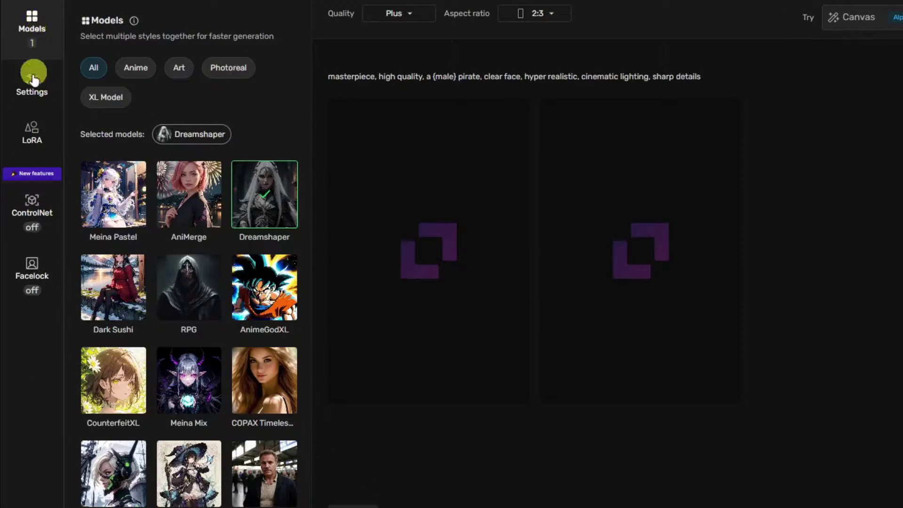
Step: Review the Settings, LoRA and ControlNet panels, then show the Facelock face upload options
{"action": "left_click", "coordinate": [33, 83]}
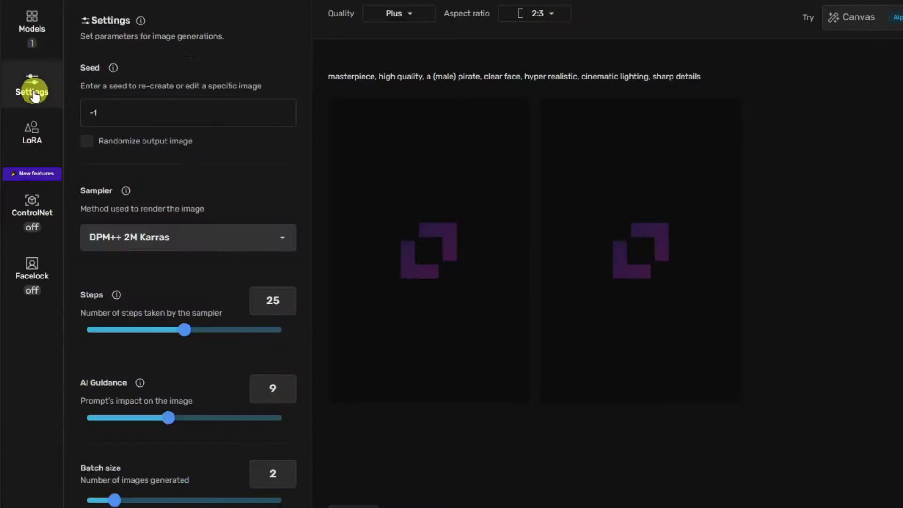
{"action": "left_click", "coordinate": [34, 129]}
{"action": "left_click", "coordinate": [37, 205]}
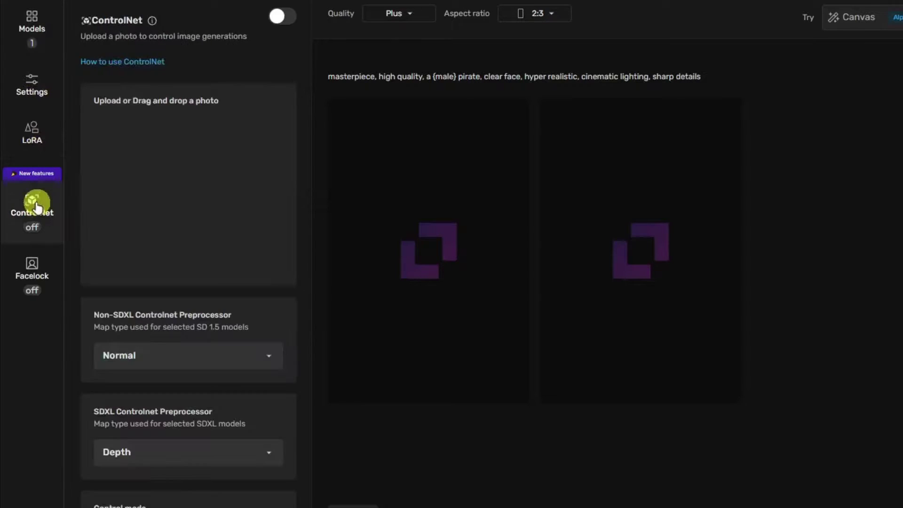
{"action": "left_click", "coordinate": [39, 279]}
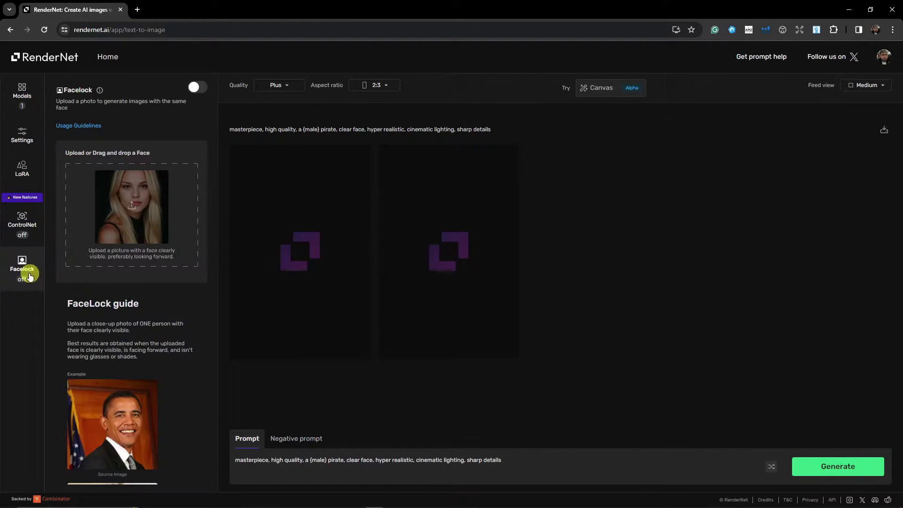
Step: Upload image '1' from Downloads as the Facelock face, then select the pirate prompt text
{"action": "left_click", "coordinate": [142, 205]}
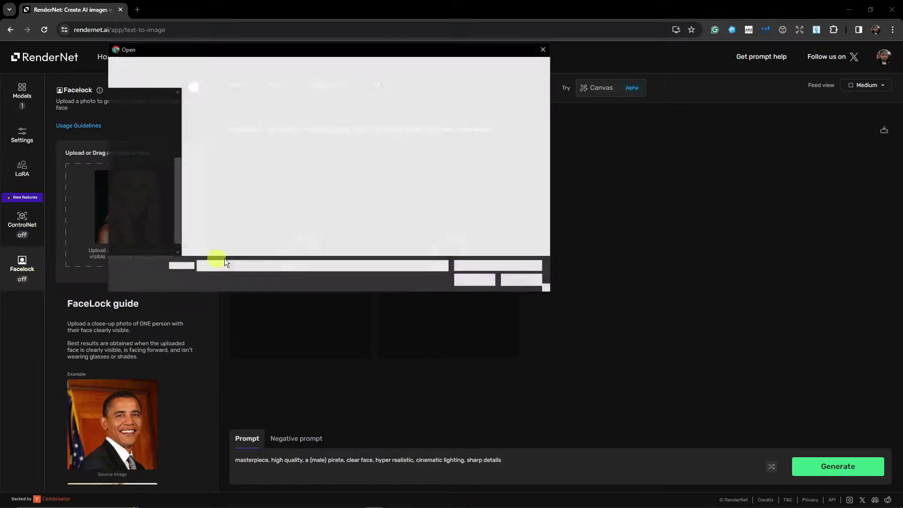
{"action": "scroll", "coordinate": [141, 169], "scroll_direction": "up", "scroll_amount": 10}
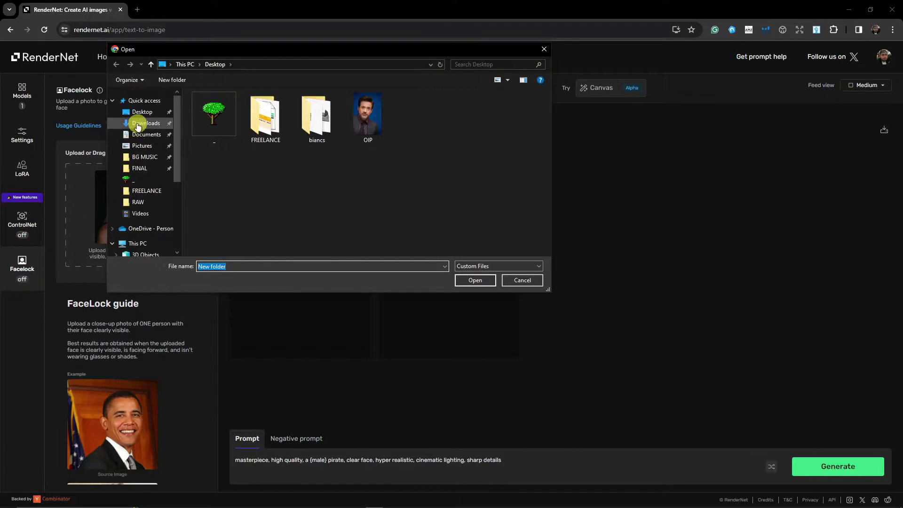
{"action": "left_click", "coordinate": [138, 125]}
{"action": "scroll", "coordinate": [372, 193], "scroll_direction": "down", "scroll_amount": 5}
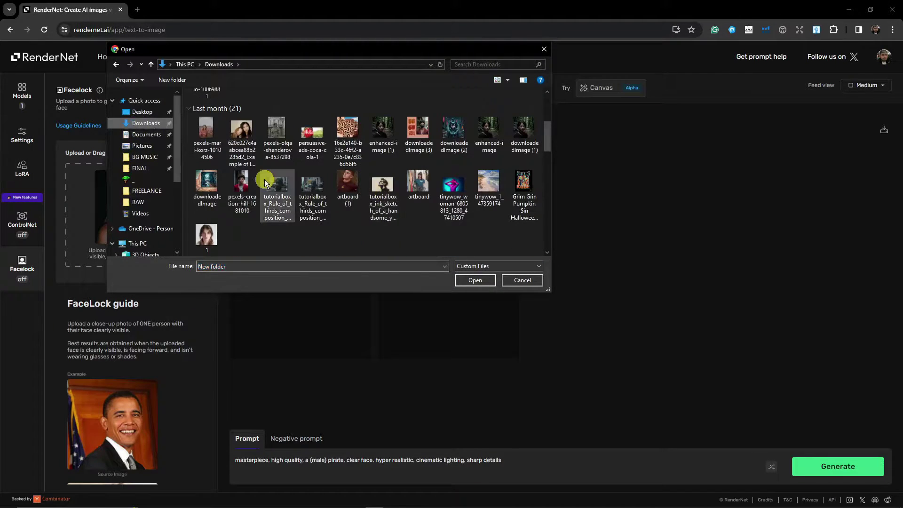
{"action": "scroll", "coordinate": [546, 141], "scroll_direction": "down", "scroll_amount": 1}
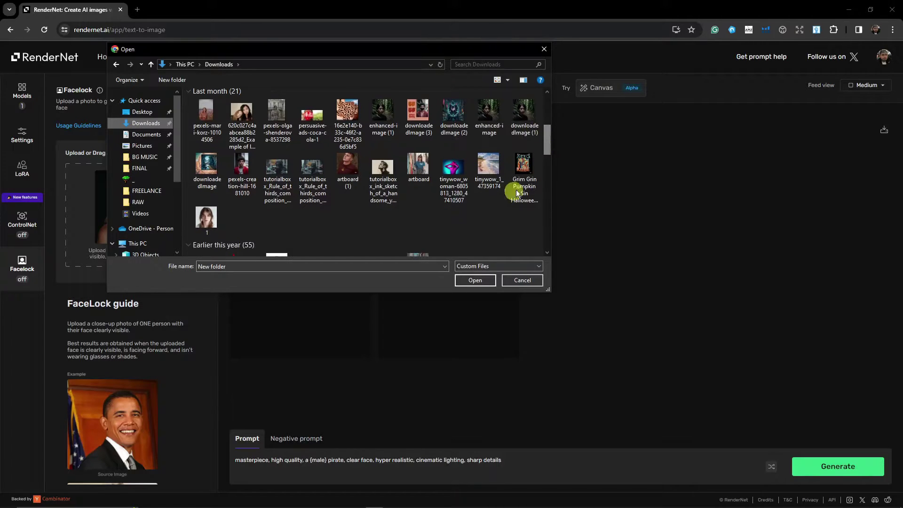
{"action": "double_click", "coordinate": [208, 217]}
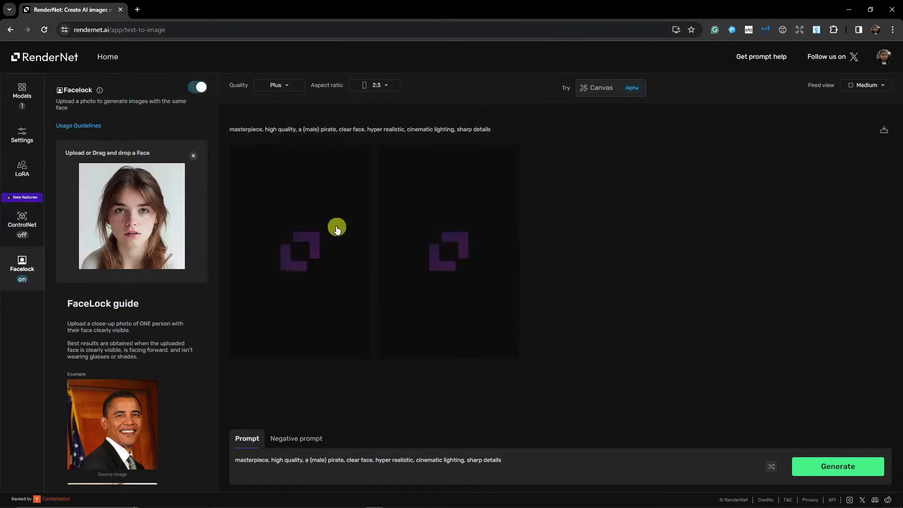
{"action": "left_click_drag", "start_coordinate": [502, 460], "coordinate": [232, 459]}
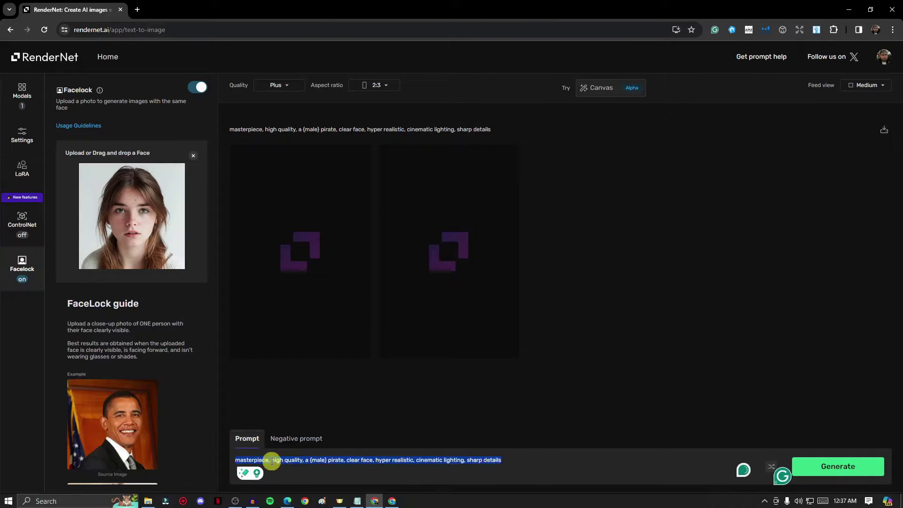
{"action": "key", "text": "BackSpace"}
{"action": "left_click", "coordinate": [357, 501]}
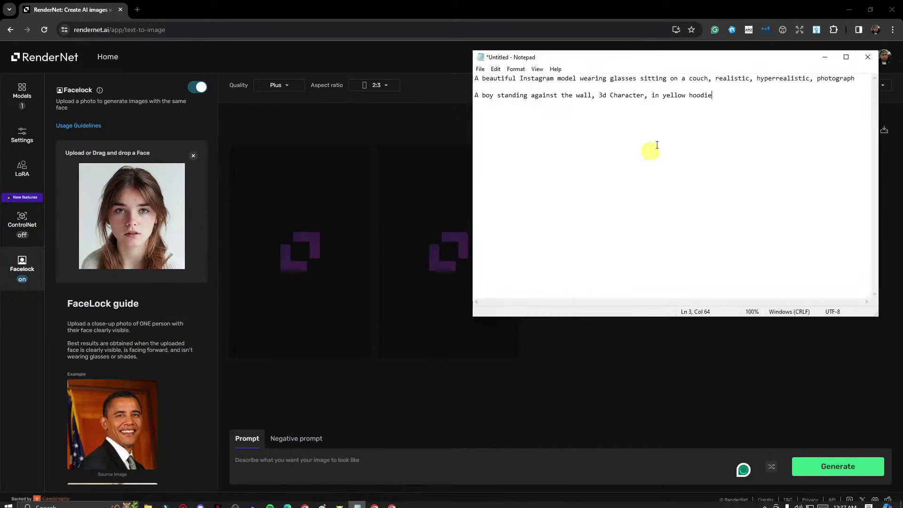
{"action": "left_click_drag", "start_coordinate": [476, 78], "coordinate": [855, 87]}
{"action": "key", "text": "ctrl+c"}
{"action": "left_click", "coordinate": [399, 466]}
{"action": "key", "text": "ctrl+v"}
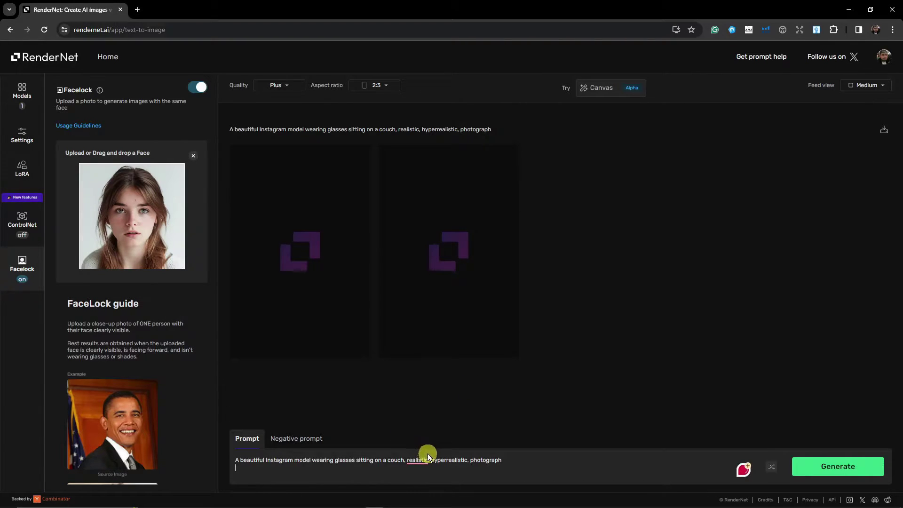
{"action": "key", "text": "BackSpace"}
{"action": "mouse_move", "coordinate": [414, 463]}
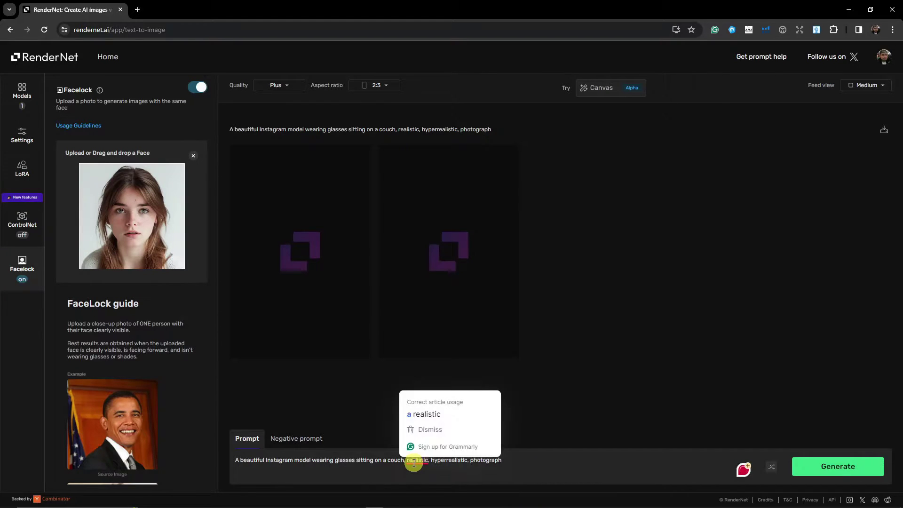
{"action": "left_click", "coordinate": [430, 429]}
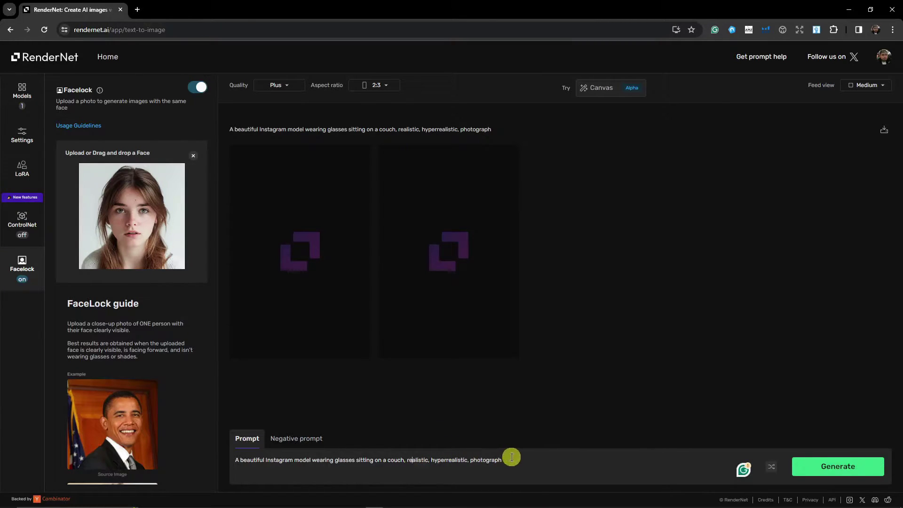
{"action": "left_click", "coordinate": [512, 459]}
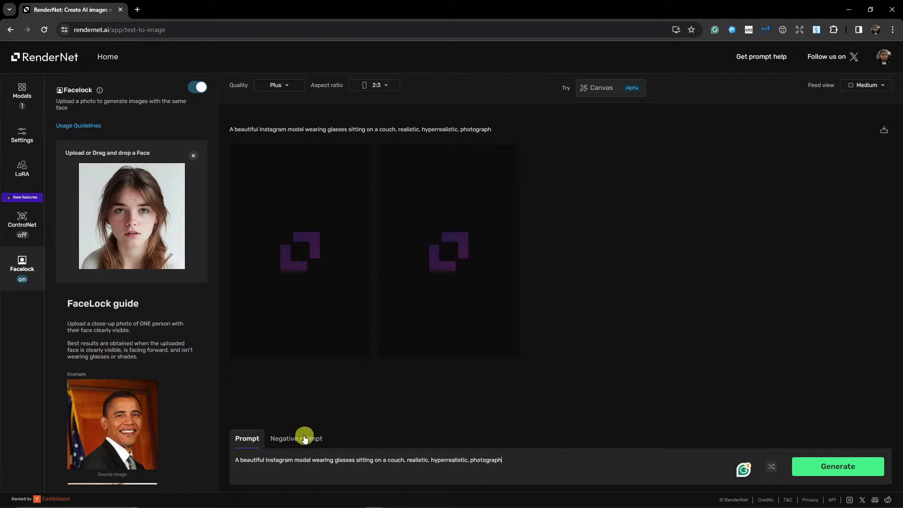
{"action": "left_click", "coordinate": [305, 437]}
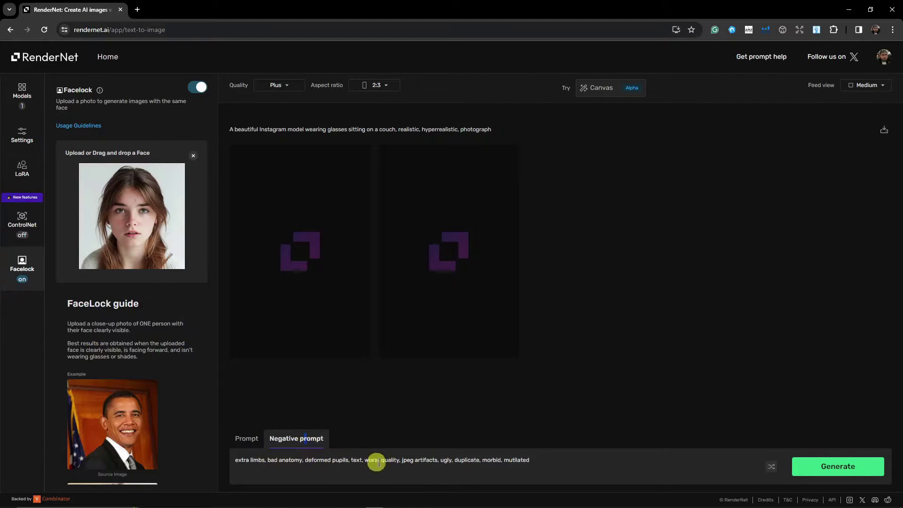
{"action": "left_click", "coordinate": [551, 460]}
{"action": "left_click_drag", "start_coordinate": [552, 460], "coordinate": [231, 468]}
{"action": "left_click", "coordinate": [526, 460]}
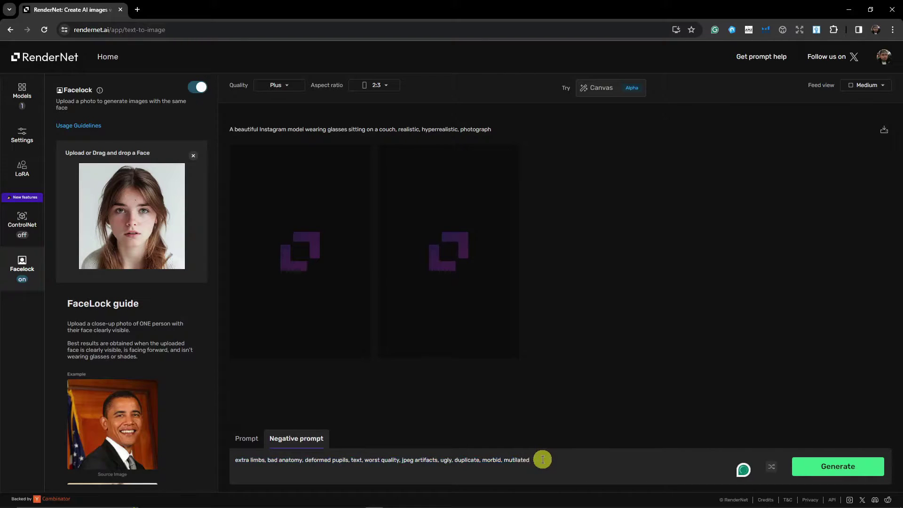
{"action": "left_click", "coordinate": [254, 437]}
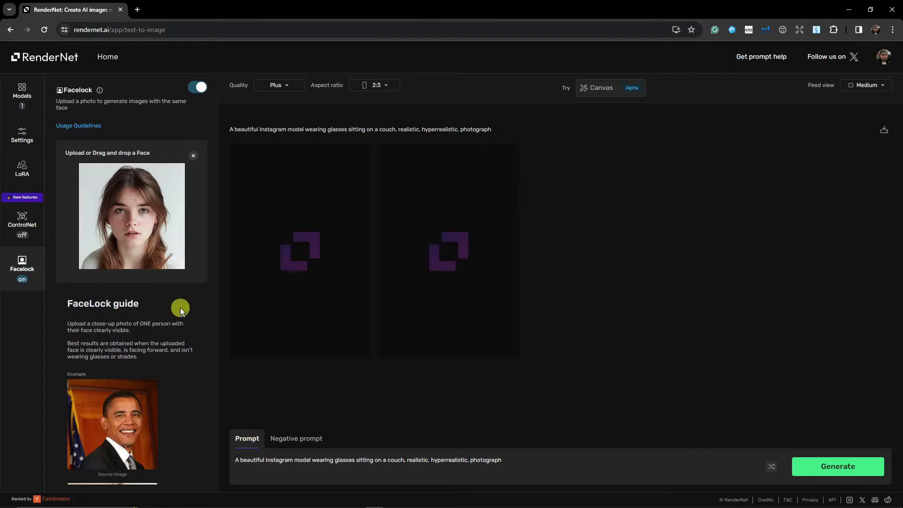
Step: Read through the FaceLock guide and recommended models, then show the Models list
{"action": "scroll", "coordinate": [183, 297], "scroll_direction": "down", "scroll_amount": 4}
{"action": "scroll", "coordinate": [181, 292], "scroll_direction": "up", "scroll_amount": 5}
{"action": "scroll", "coordinate": [127, 307], "scroll_direction": "down", "scroll_amount": 6}
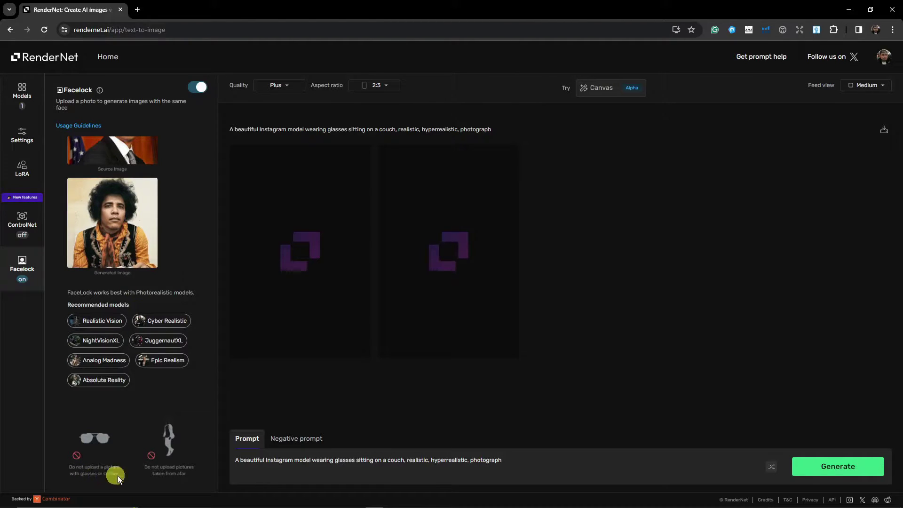
{"action": "scroll", "coordinate": [141, 462], "scroll_direction": "up", "scroll_amount": 6}
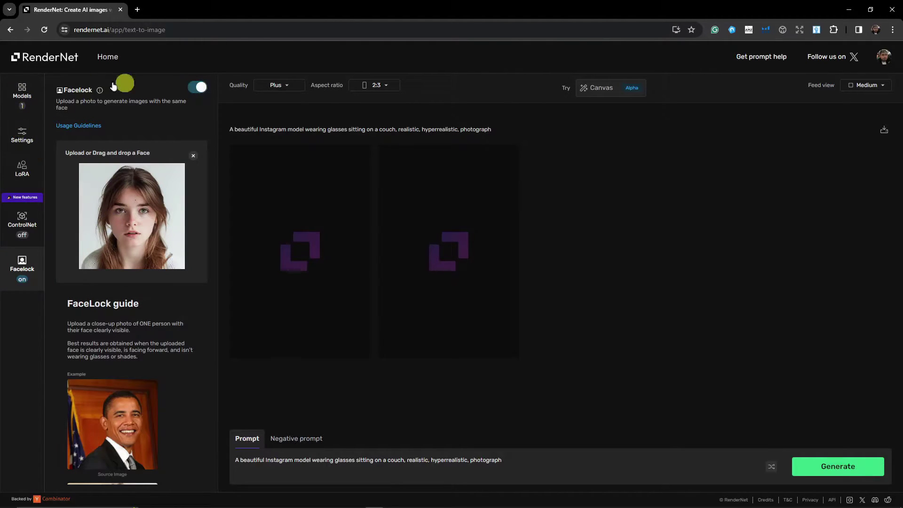
{"action": "left_click", "coordinate": [19, 88]}
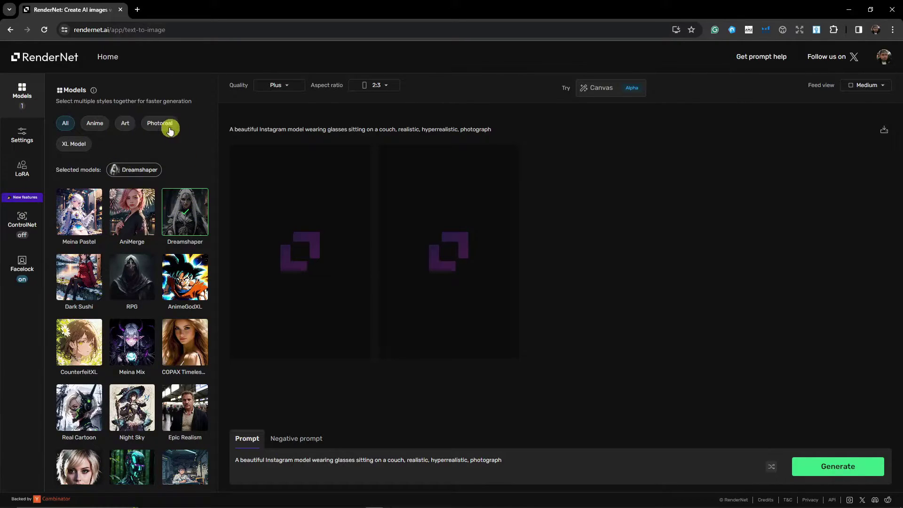
Step: Filter to Photoreal models and replace Dreamshaper with Epic Realism
{"action": "left_click", "coordinate": [167, 128]}
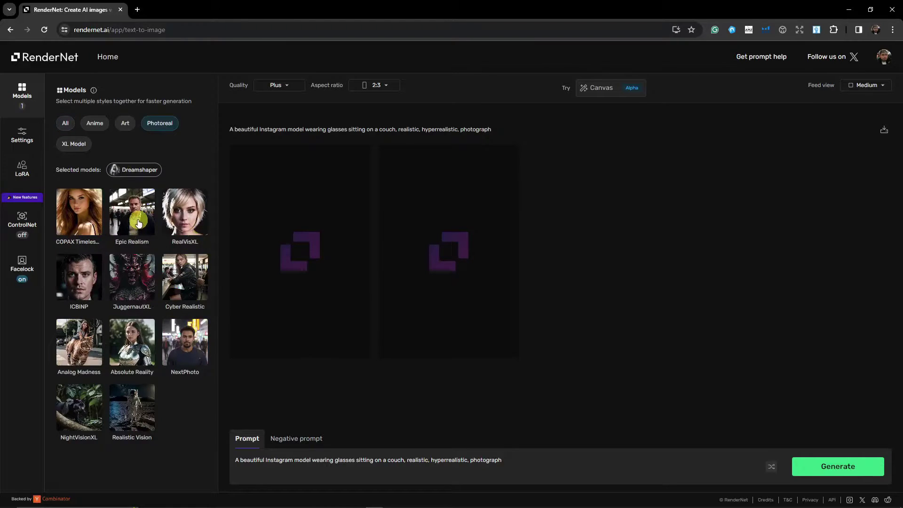
{"action": "left_click", "coordinate": [138, 223]}
{"action": "left_click", "coordinate": [163, 171]}
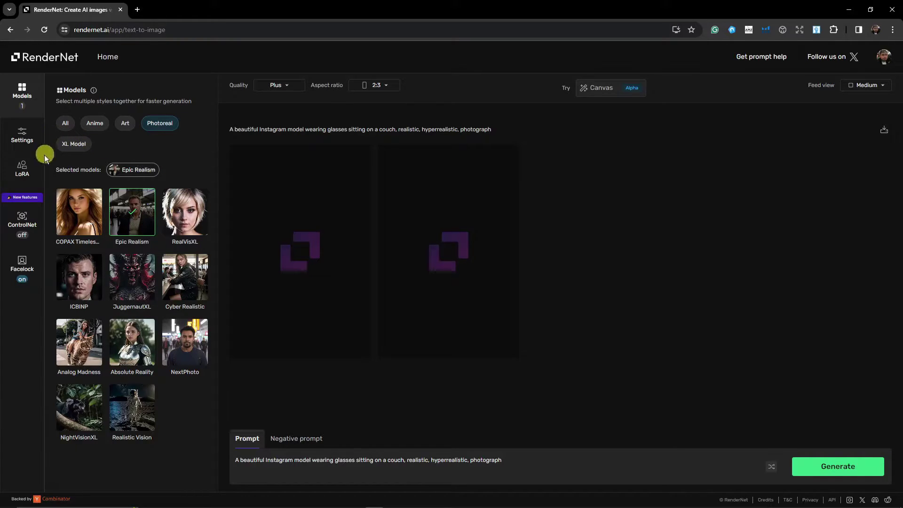
{"action": "left_click", "coordinate": [22, 169]}
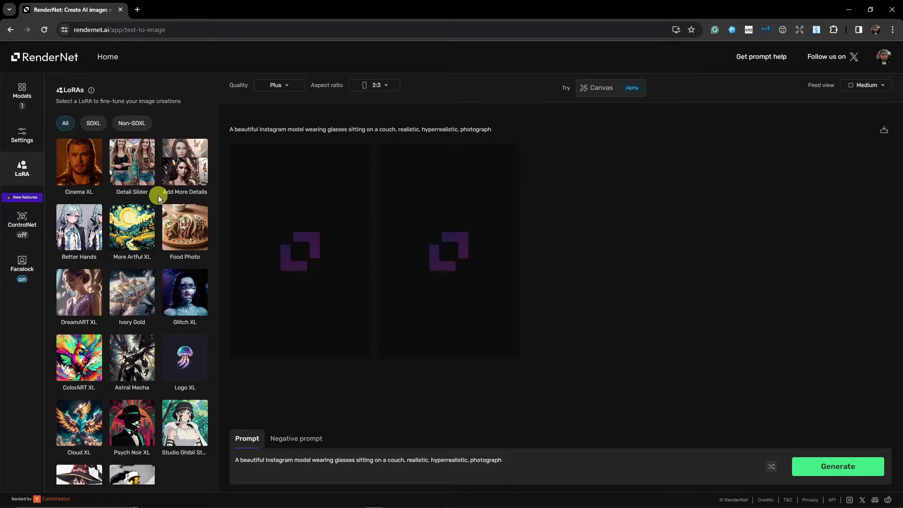
Step: Append the Better Hands LoRA tag <lora:GoodHands-vanilla:0.8> to the prompt
{"action": "left_click", "coordinate": [77, 229]}
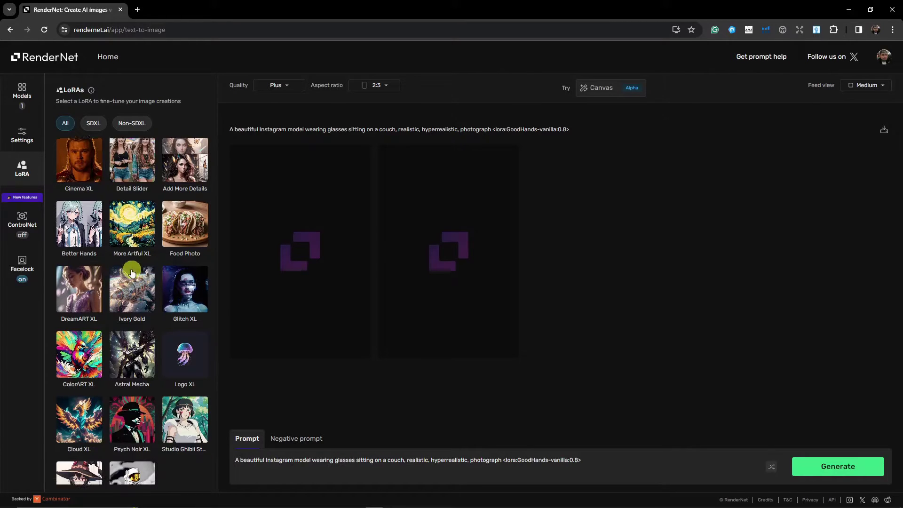
{"action": "scroll", "coordinate": [101, 271], "scroll_direction": "down", "scroll_amount": 1}
{"action": "left_click", "coordinate": [19, 136]}
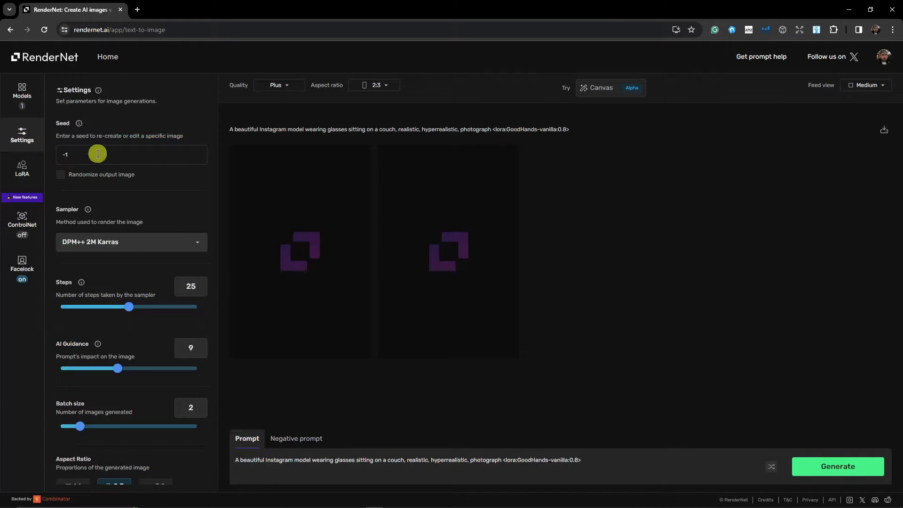
Step: Check the Seed field and the sampler list, keeping DPM++ 2M Karras
{"action": "left_click", "coordinate": [97, 153]}
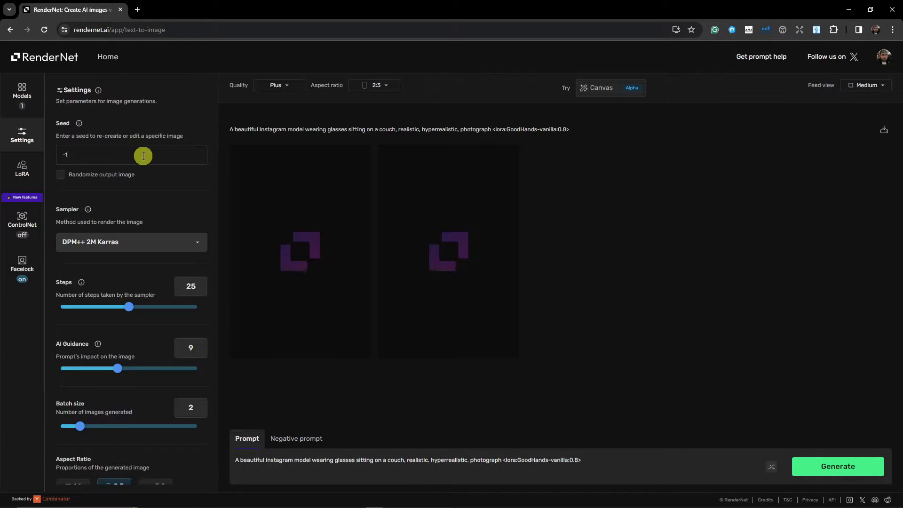
{"action": "left_click", "coordinate": [197, 238]}
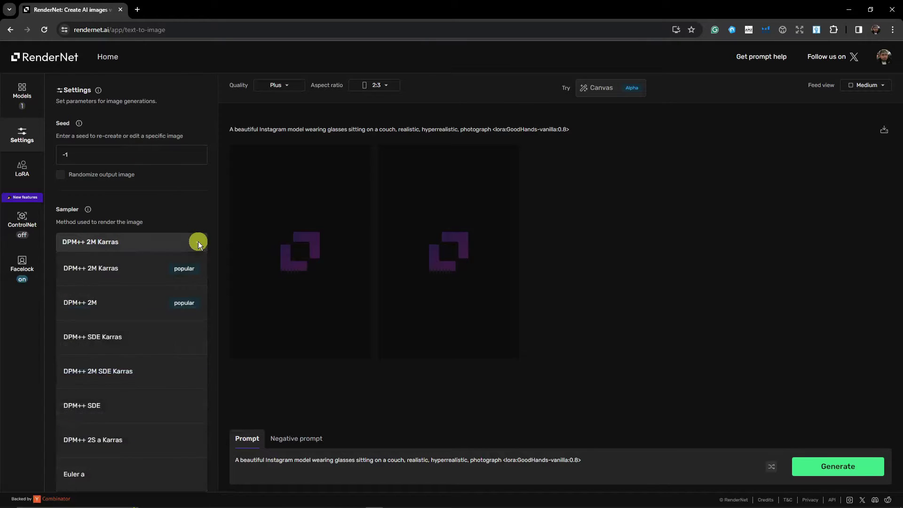
{"action": "left_click", "coordinate": [189, 204]}
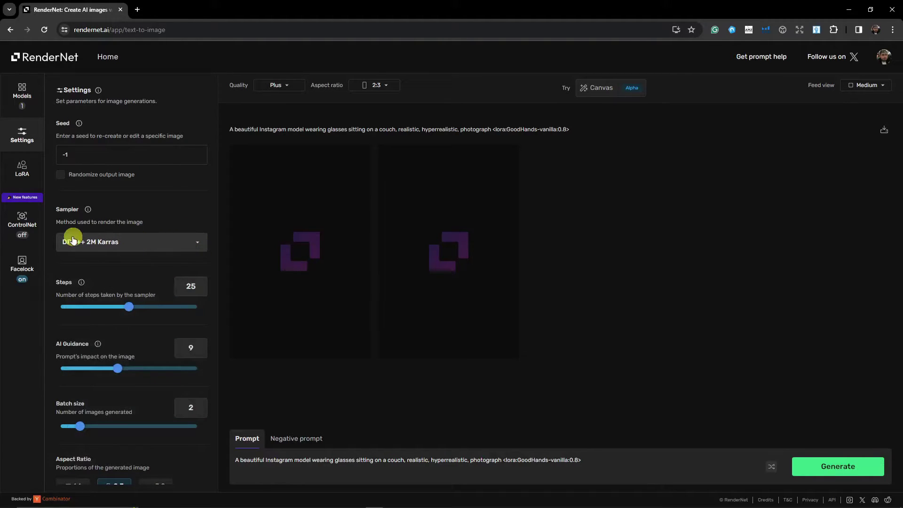
{"action": "scroll", "coordinate": [139, 272], "scroll_direction": "down", "scroll_amount": 1}
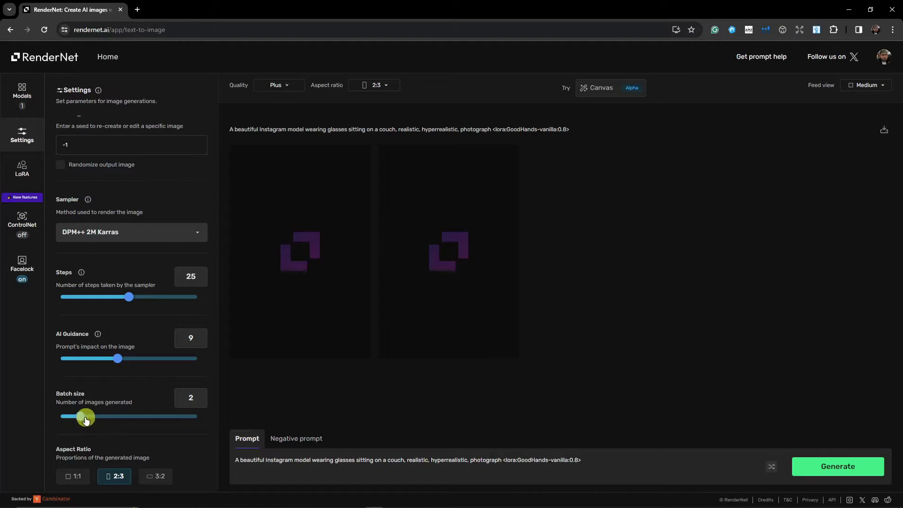
Step: Set batch size to 4 images and quality to Regular 512 px
{"action": "left_click_drag", "start_coordinate": [81, 417], "coordinate": [118, 417]}
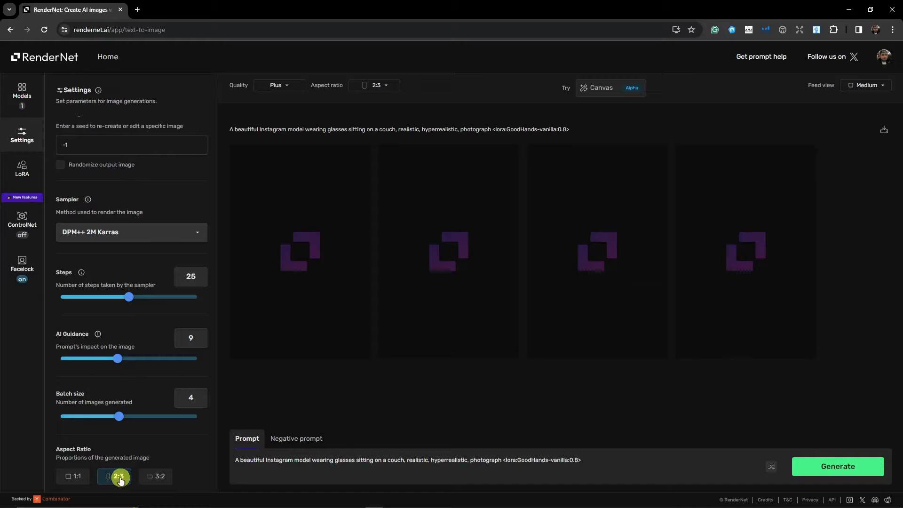
{"action": "left_click", "coordinate": [288, 85]}
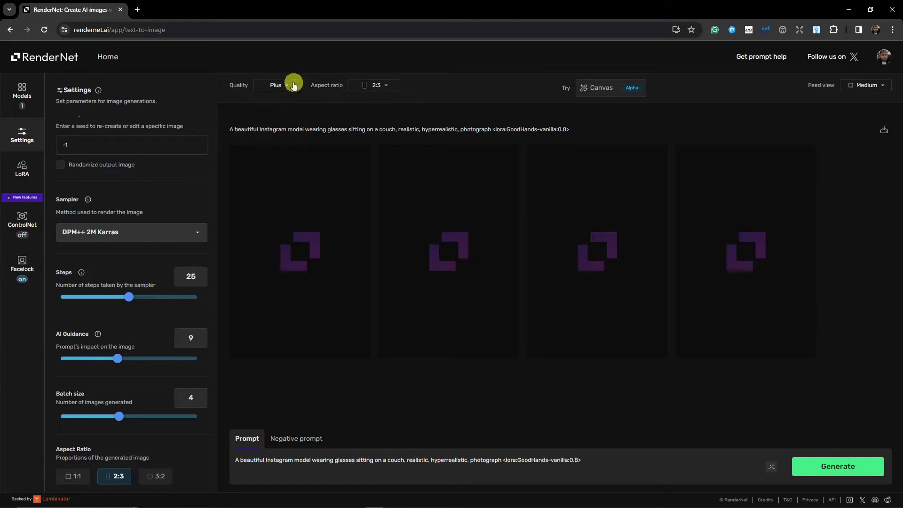
{"action": "left_click", "coordinate": [295, 85]}
{"action": "left_click", "coordinate": [253, 115]}
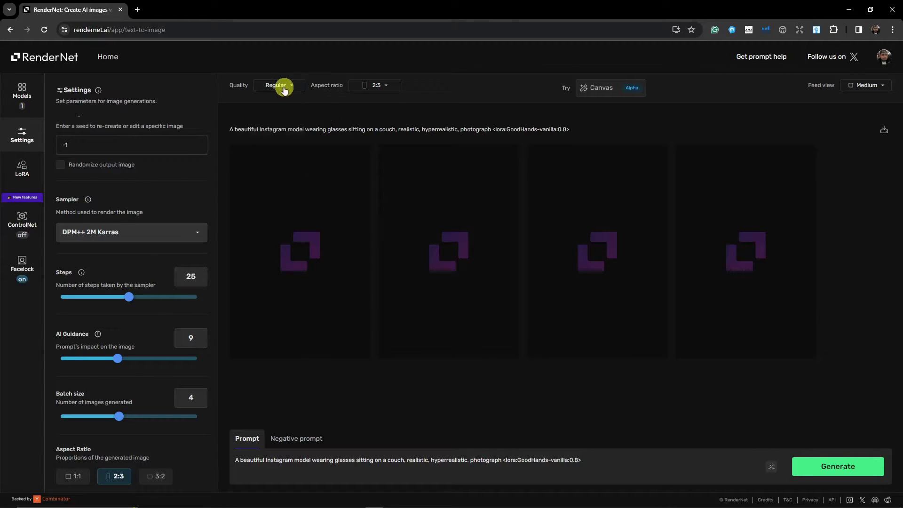
{"action": "left_click", "coordinate": [284, 86]}
{"action": "left_click", "coordinate": [325, 115]}
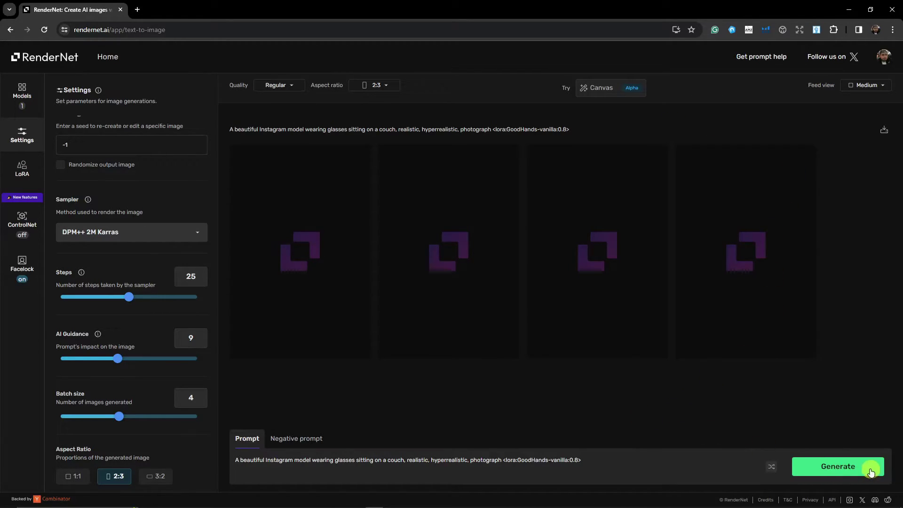
Step: Generate four images from the couch prompt and move the reference face photo beside the results
{"action": "left_click", "coordinate": [870, 467]}
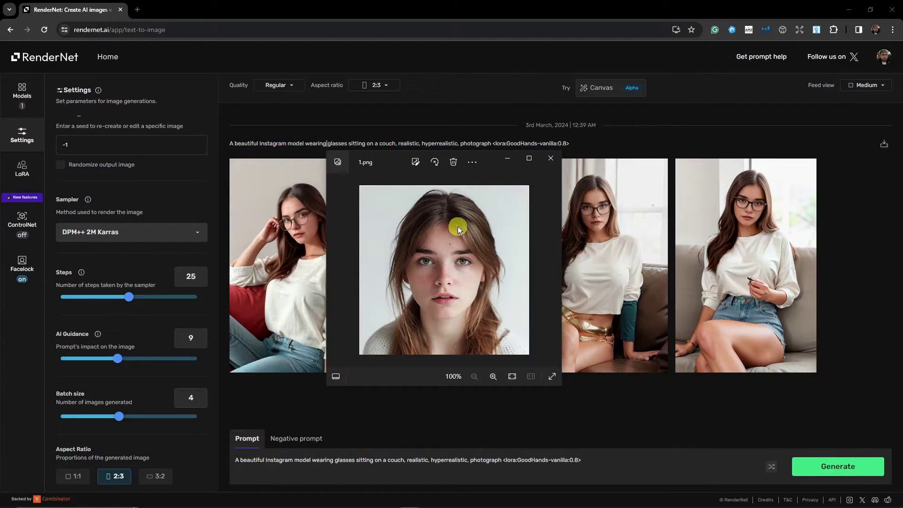
{"action": "scroll", "coordinate": [471, 282], "scroll_direction": "up", "scroll_amount": 1}
{"action": "scroll", "coordinate": [471, 282], "scroll_direction": "up", "scroll_amount": 1}
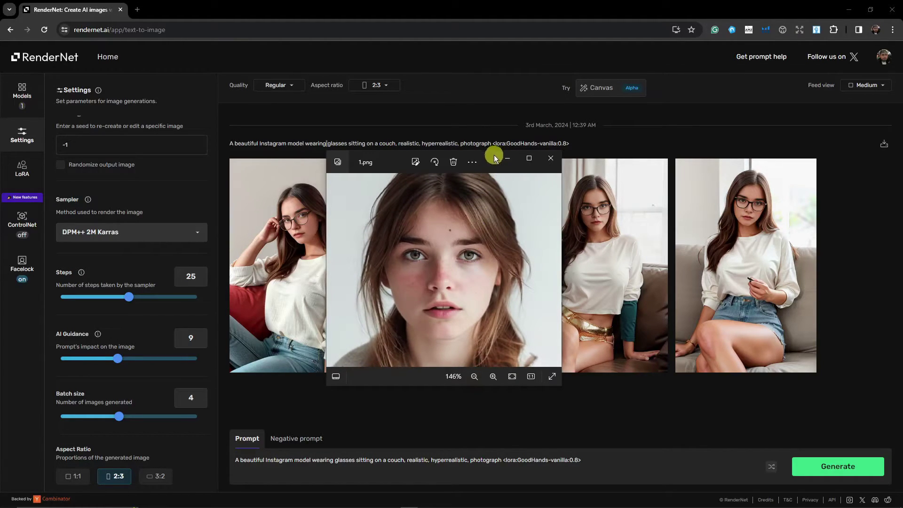
{"action": "left_click_drag", "start_coordinate": [489, 153], "coordinate": [194, 296]}
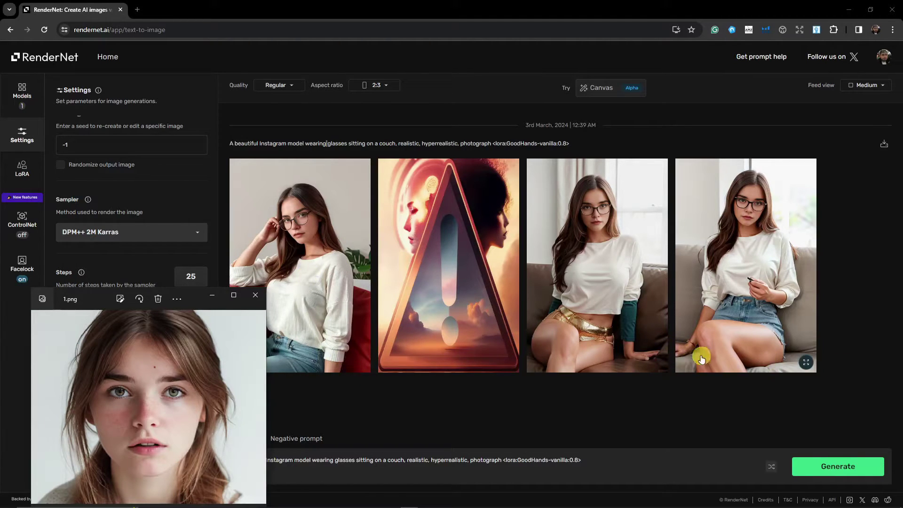
Step: Enlarge the third generated woman, compare her with the reference face photo, then close the enlarged view
{"action": "left_click", "coordinate": [658, 363]}
{"action": "left_click", "coordinate": [659, 363]}
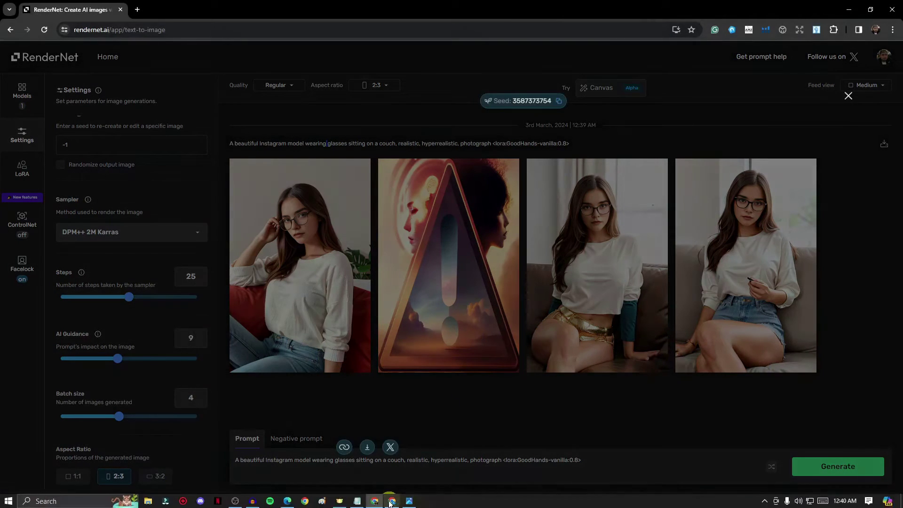
{"action": "left_click", "coordinate": [409, 501]}
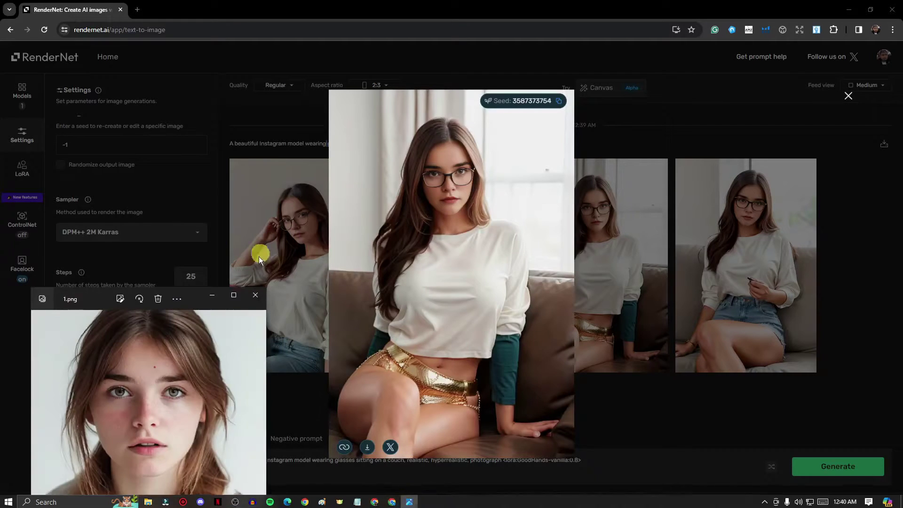
{"action": "left_click_drag", "start_coordinate": [195, 299], "coordinate": [663, 96]}
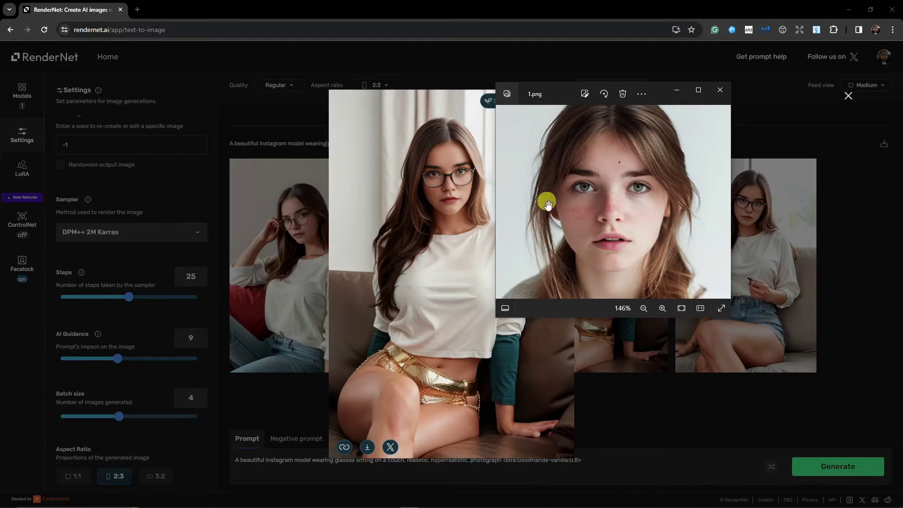
{"action": "left_click_drag", "start_coordinate": [555, 94], "coordinate": [384, 224]}
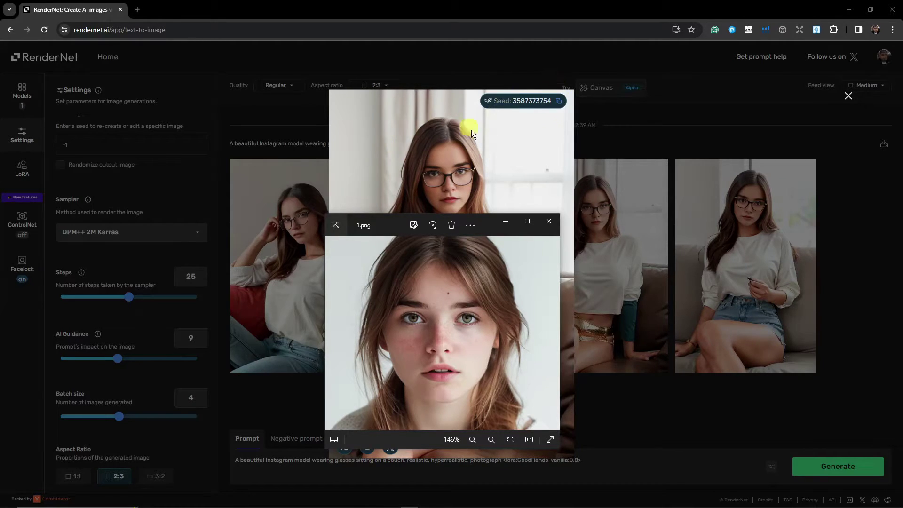
{"action": "left_click_drag", "start_coordinate": [484, 225], "coordinate": [508, 238]}
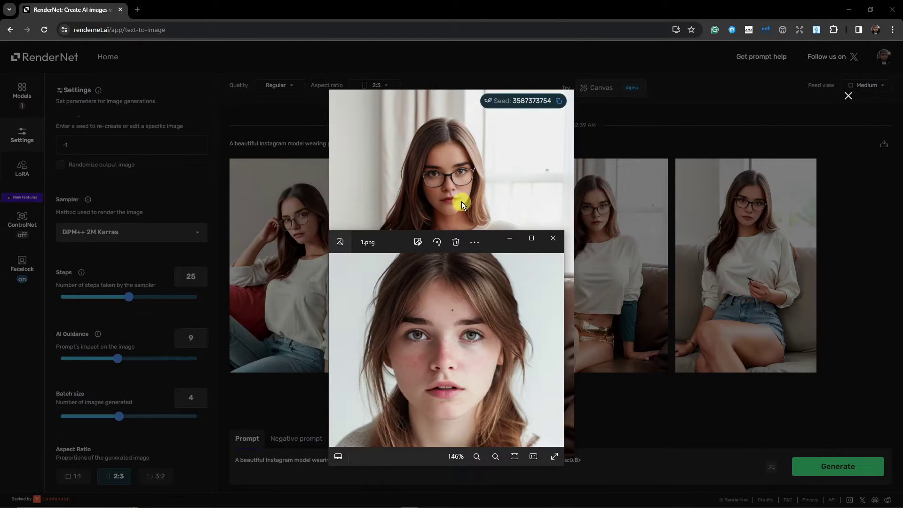
{"action": "left_click", "coordinate": [658, 421]}
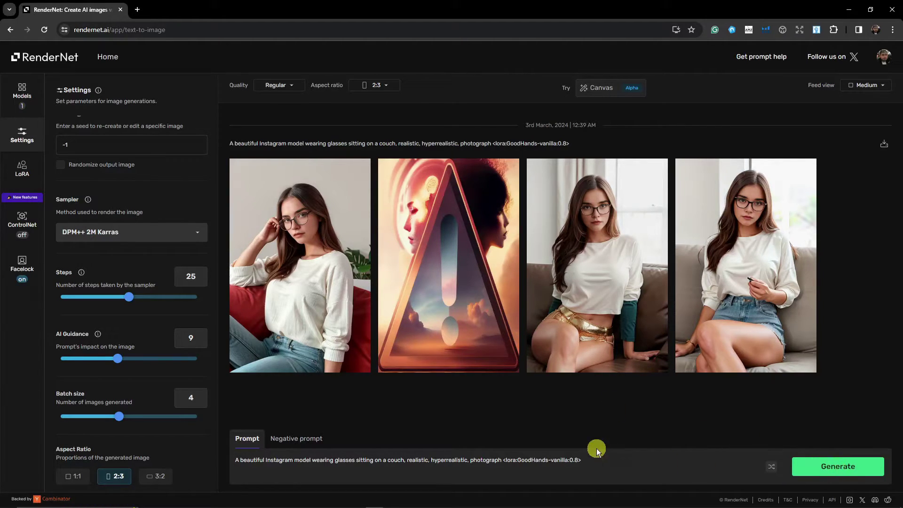
Step: Delete the <lora:GoodHands-vanilla:0.8> tag from the prompt and review the new batch in the feed
{"action": "left_click_drag", "start_coordinate": [597, 460], "coordinate": [503, 458]}
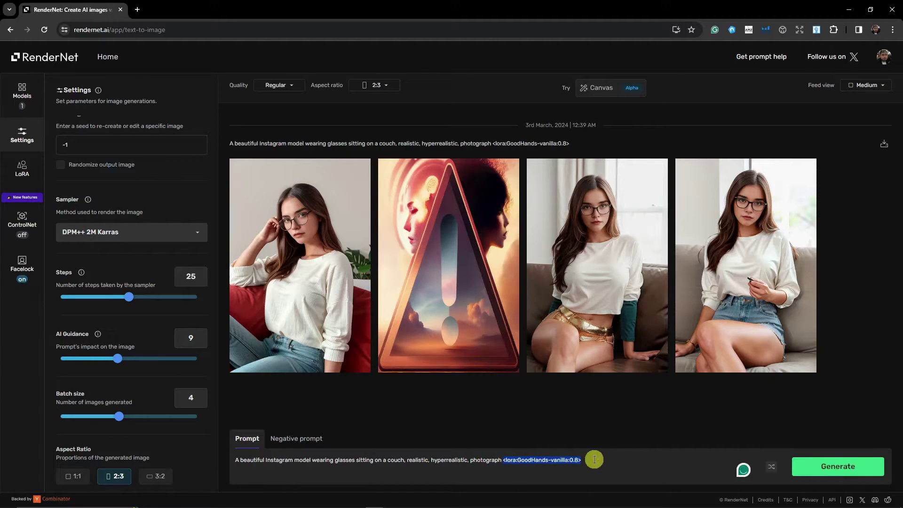
{"action": "key", "text": "BackSpace"}
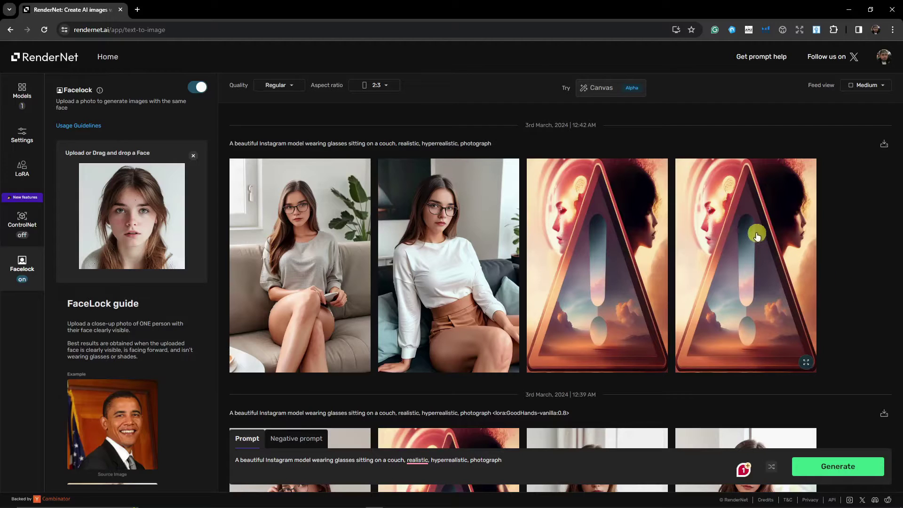
{"action": "scroll", "coordinate": [614, 229], "scroll_direction": "down", "scroll_amount": 4}
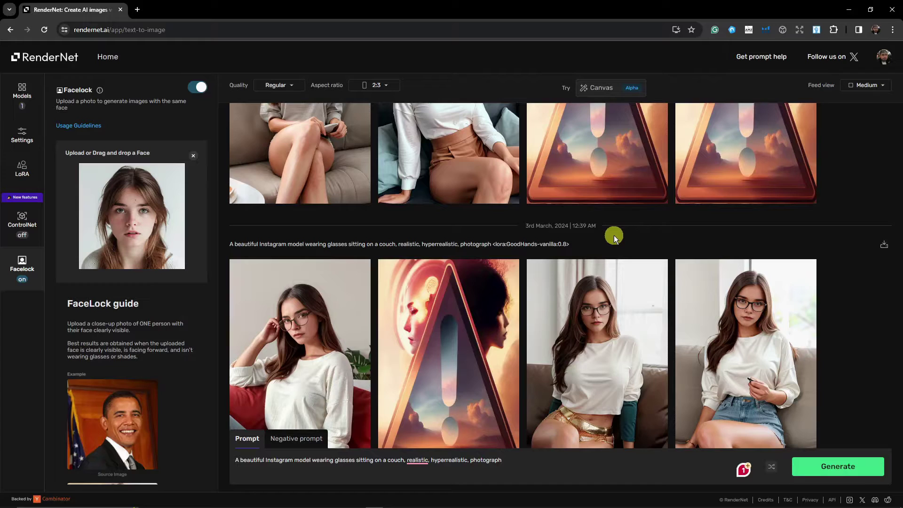
{"action": "scroll", "coordinate": [400, 268], "scroll_direction": "up", "scroll_amount": 4}
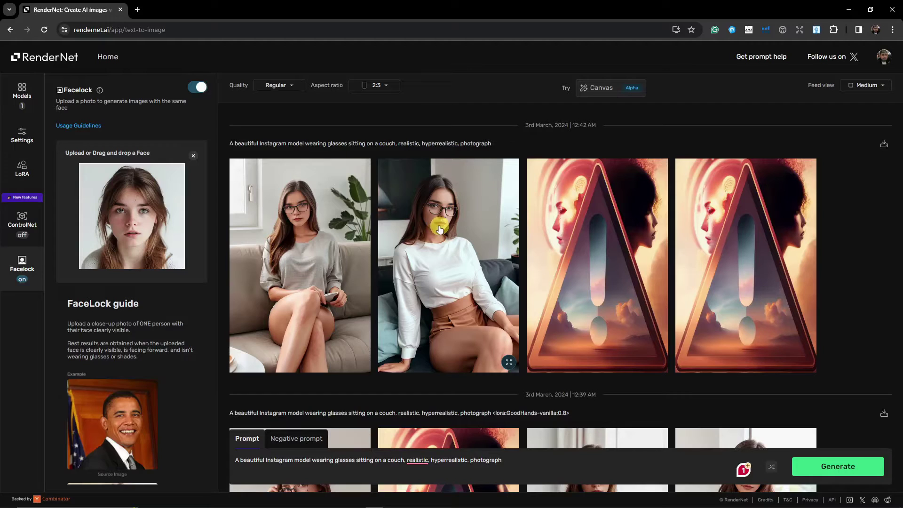
Step: Enable ControlNet and upload the photo of the woman seated by a window as the pose reference
{"action": "left_click", "coordinate": [22, 220]}
{"action": "left_click", "coordinate": [25, 264]}
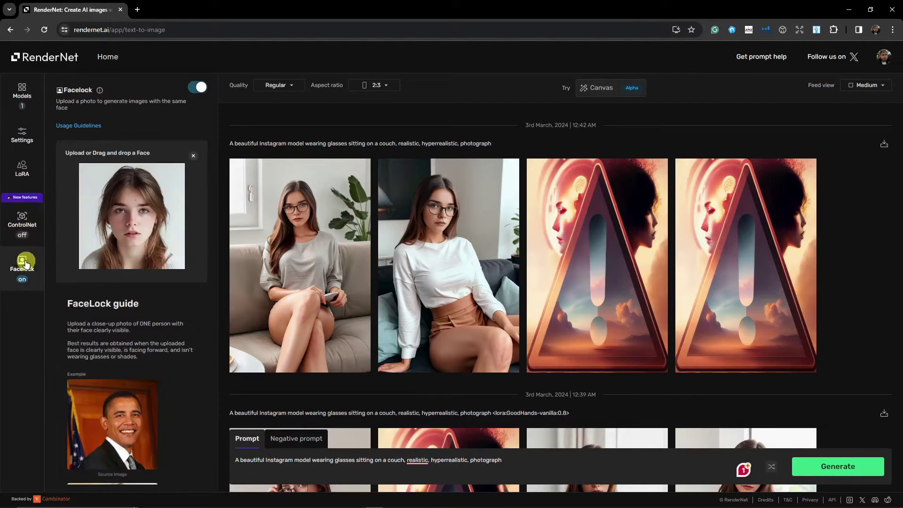
{"action": "left_click", "coordinate": [23, 221]}
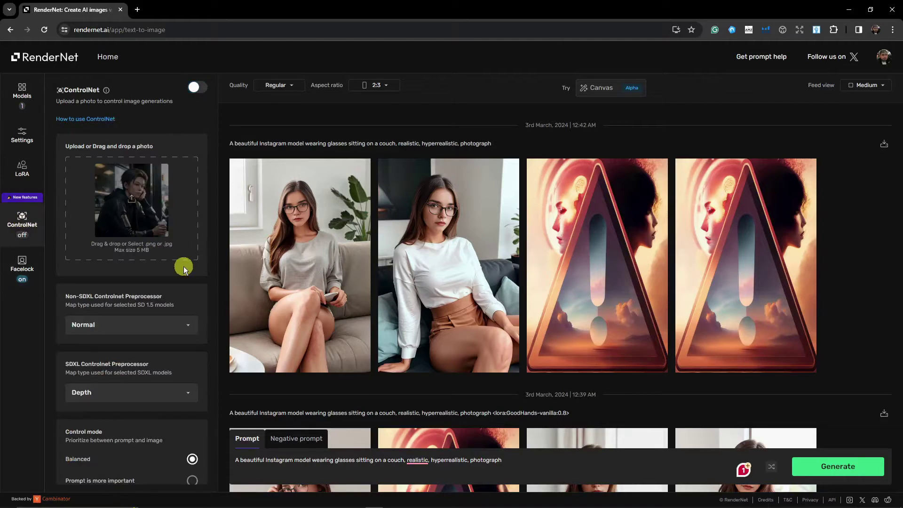
{"action": "left_click", "coordinate": [131, 212]}
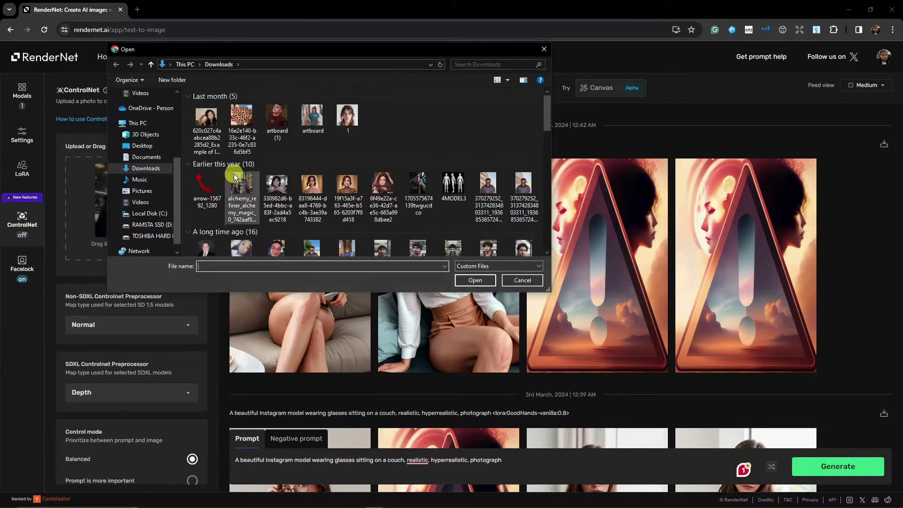
{"action": "double_click", "coordinate": [203, 176]}
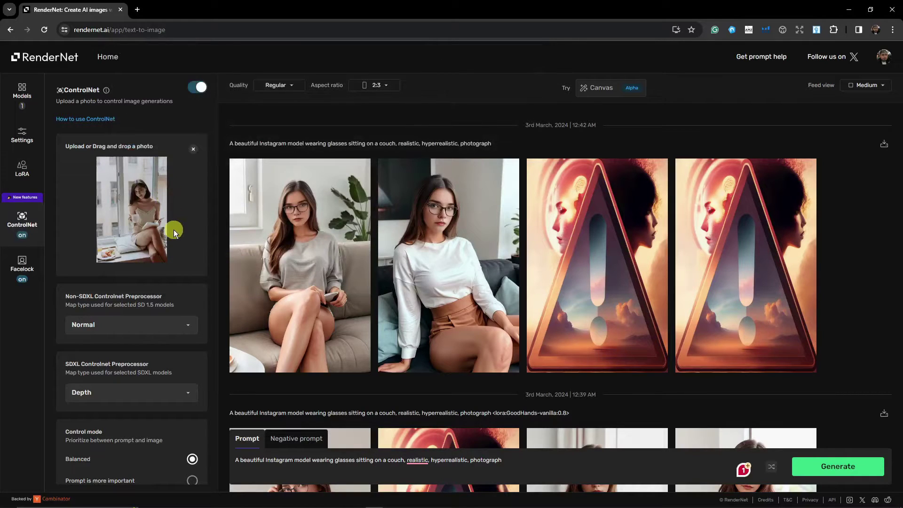
Step: Review the SDXL and non-SDXL preprocessor choices, keeping Normal as the non-SDXL preprocessor
{"action": "scroll", "coordinate": [178, 276], "scroll_direction": "down", "scroll_amount": 3}
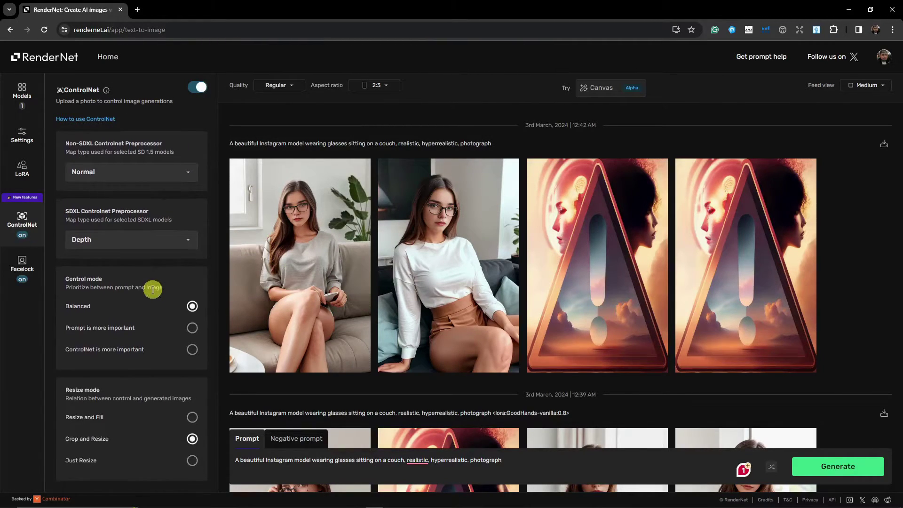
{"action": "left_click", "coordinate": [188, 240]}
{"action": "left_click", "coordinate": [190, 173]}
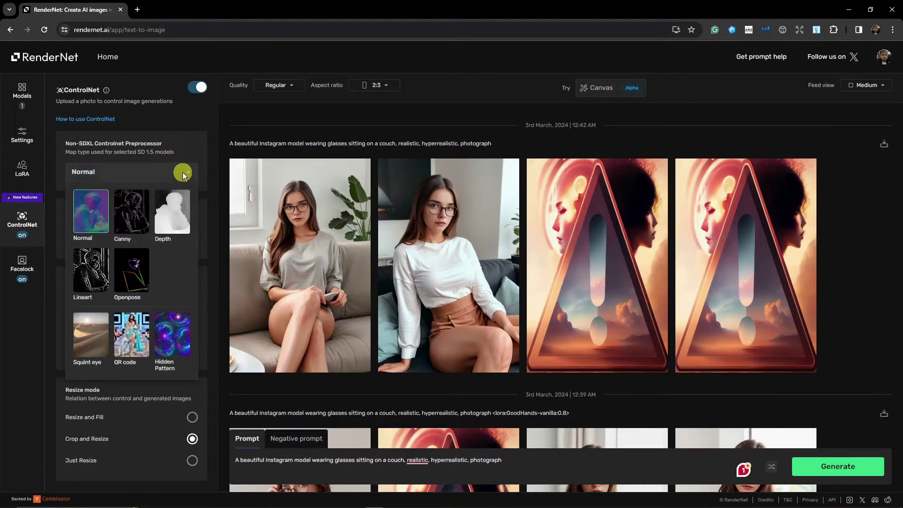
{"action": "left_click", "coordinate": [183, 172]}
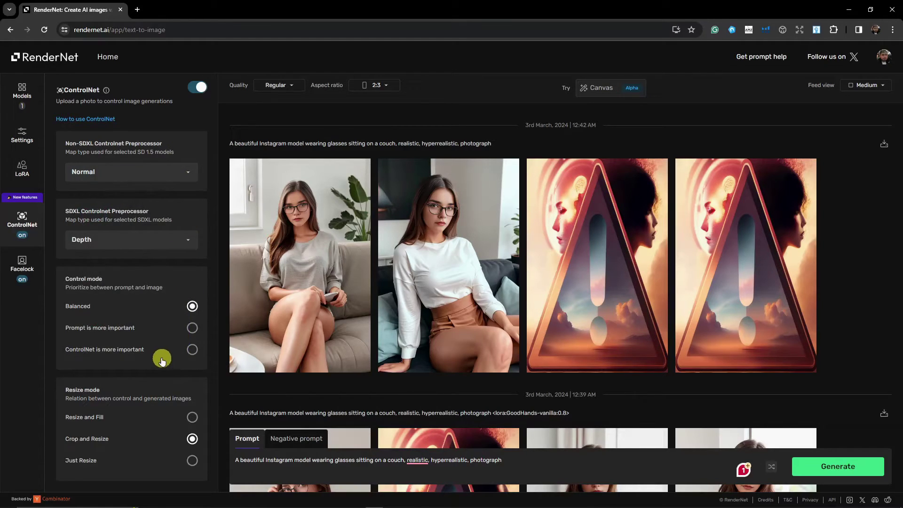
Step: Insert 'holding a cup of coffee,' after 'couch,' in the prompt
{"action": "left_click", "coordinate": [293, 84]}
{"action": "left_click", "coordinate": [295, 85]}
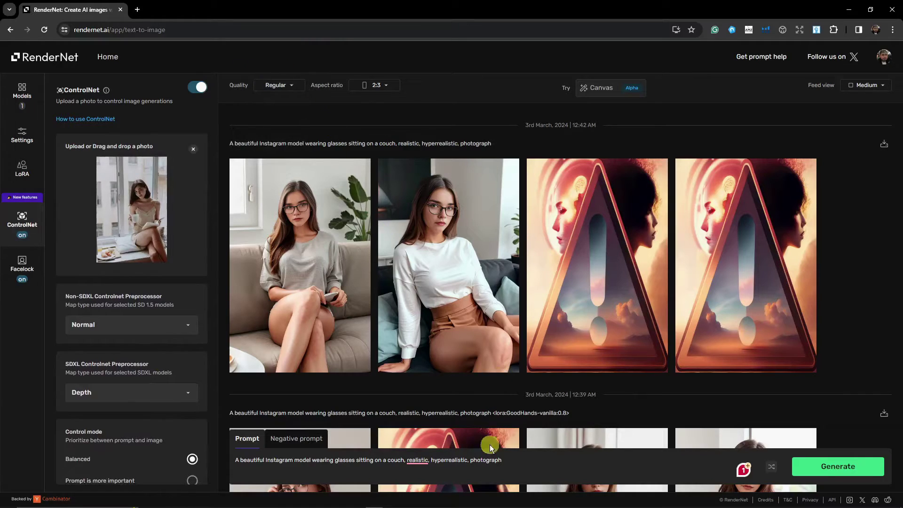
{"action": "left_click_drag", "start_coordinate": [504, 460], "coordinate": [228, 451]}
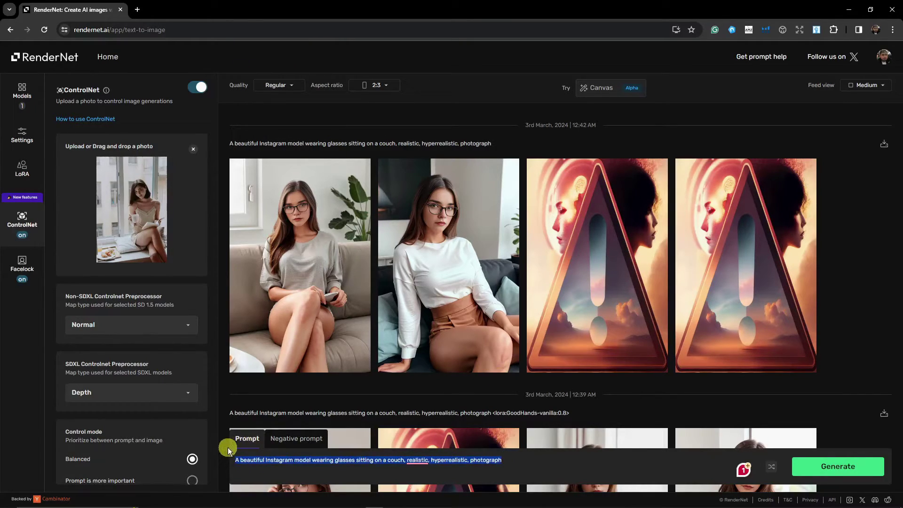
{"action": "left_click", "coordinate": [440, 466]}
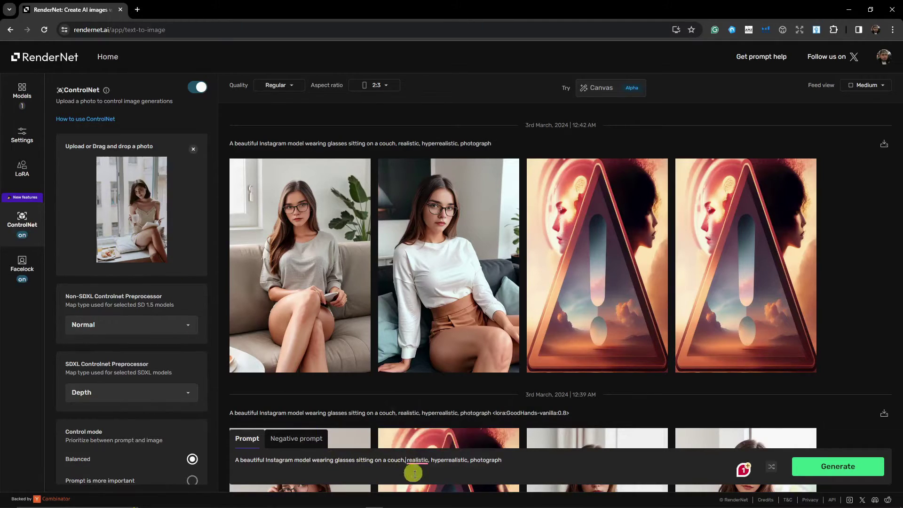
{"action": "type", "text": "holding a cu"}
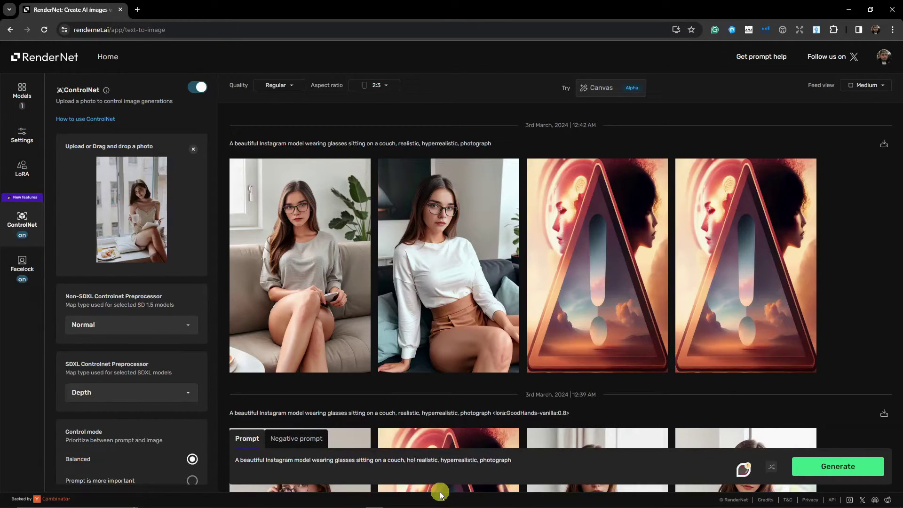
{"action": "type", "text": "p of coffee"}
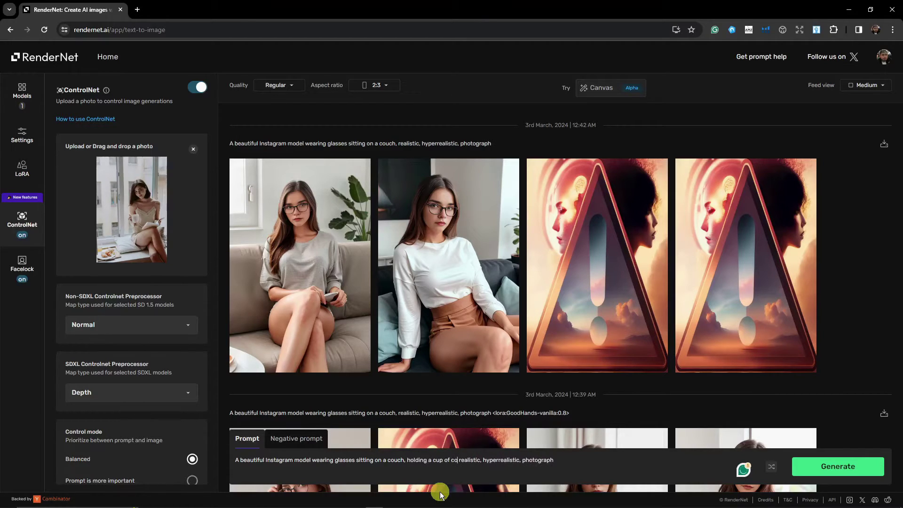
{"action": "type", "text": ","}
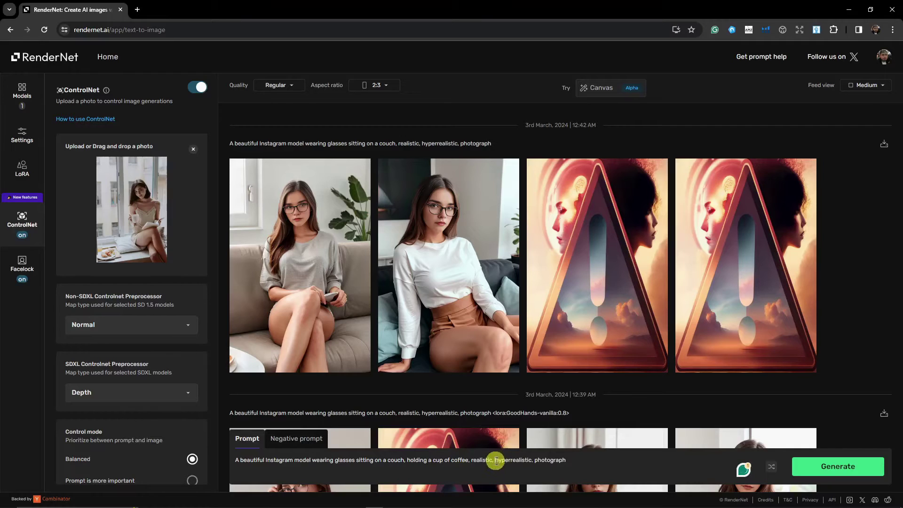
Step: Delete 'hyperrealistic,' and 'photograph' from the prompt
{"action": "left_click_drag", "start_coordinate": [496, 461], "coordinate": [534, 462]}
{"action": "key", "text": "BackSpace"}
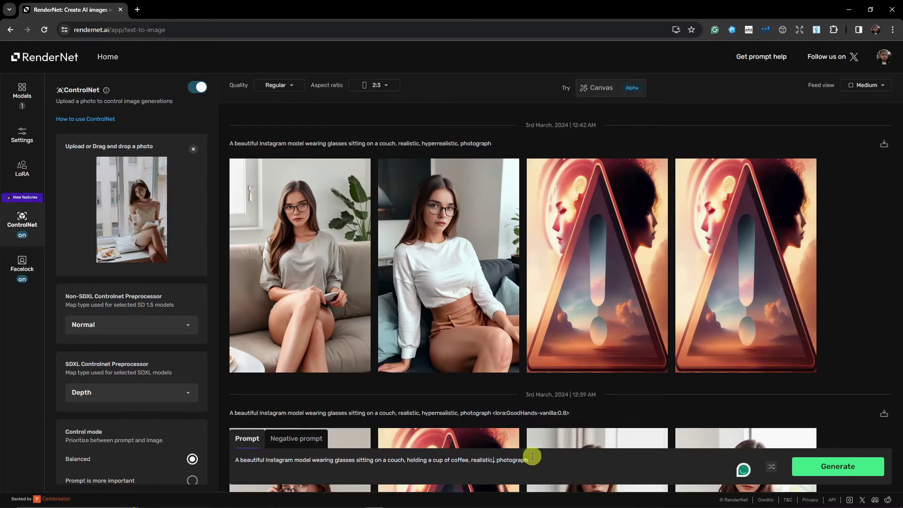
{"action": "key", "text": "BackSpace"}
{"action": "left_click_drag", "start_coordinate": [529, 463], "coordinate": [494, 464]}
{"action": "key", "text": "BackSpace"}
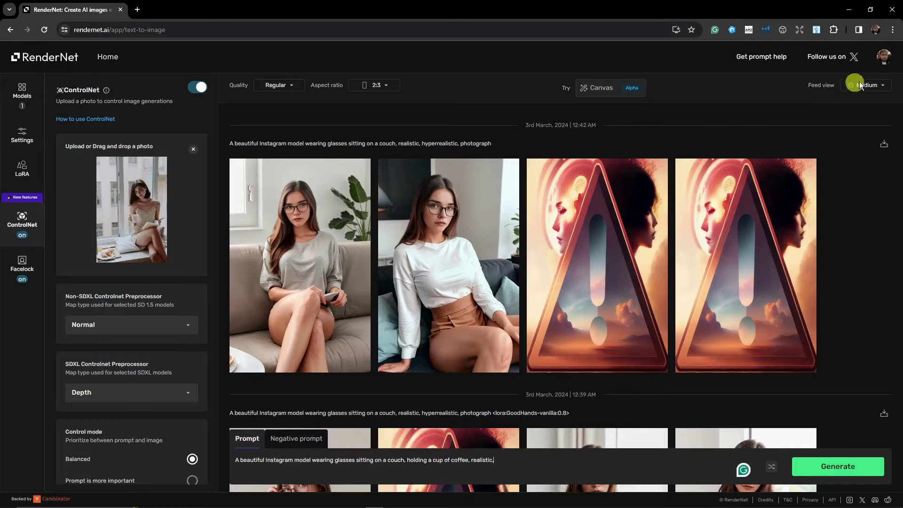
Step: Set the batch size to 2 and generate images from the coffee prompt
{"action": "left_click", "coordinate": [886, 62]}
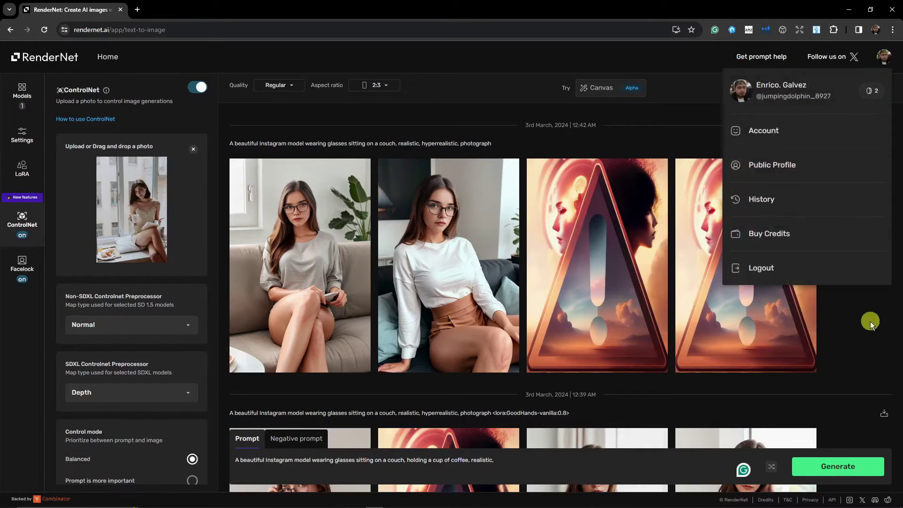
{"action": "left_click", "coordinate": [22, 135]}
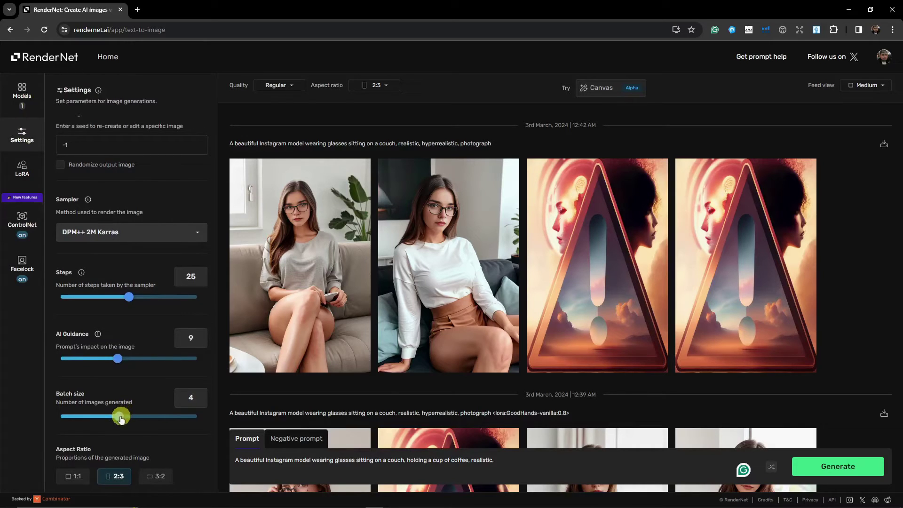
{"action": "left_click_drag", "start_coordinate": [118, 416], "coordinate": [81, 421]}
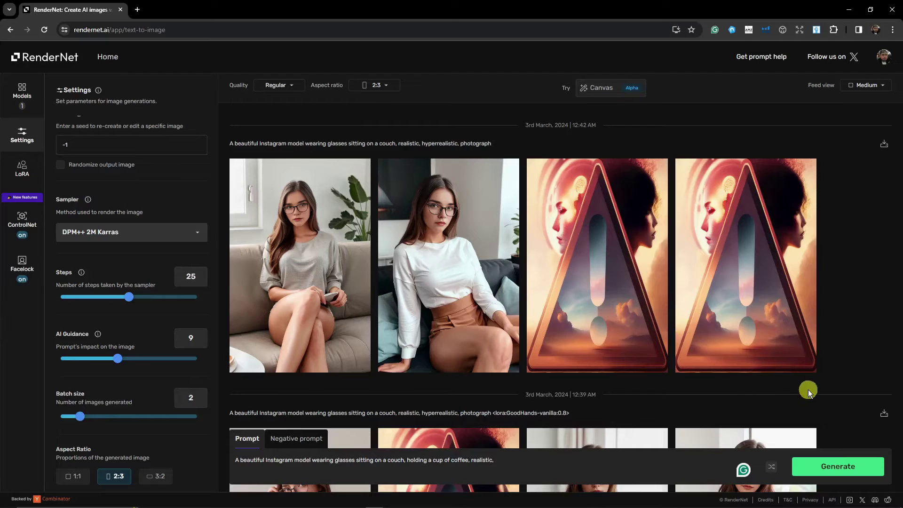
{"action": "left_click", "coordinate": [866, 467]}
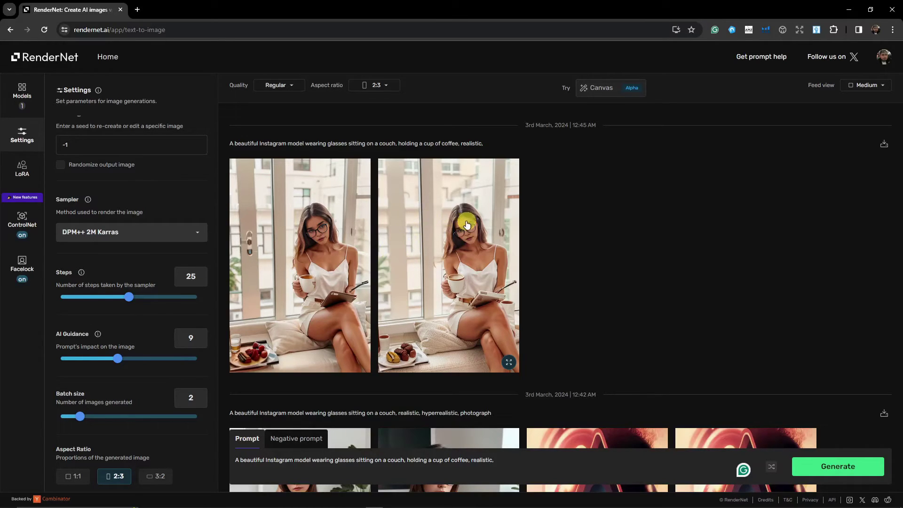
Step: Scroll down and back up through the page to look it over
{"action": "scroll", "coordinate": [465, 218], "scroll_direction": "down", "scroll_amount": 3}
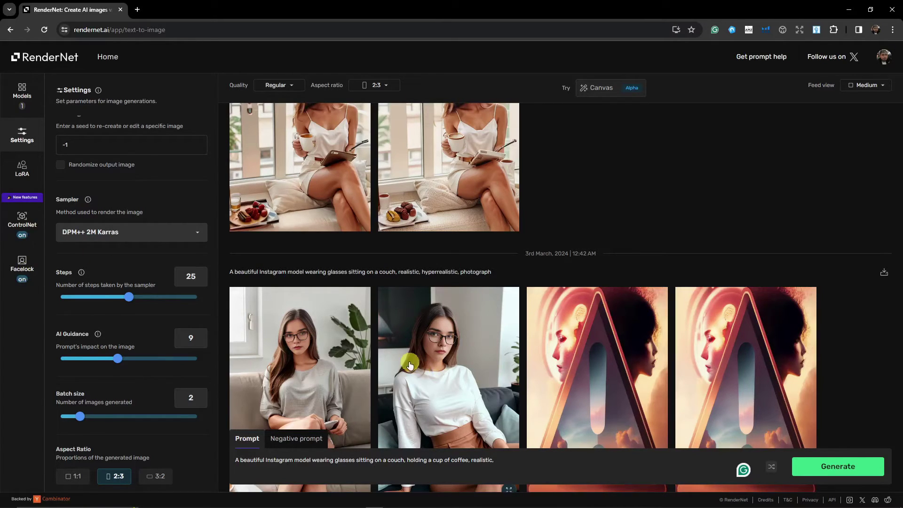
{"action": "scroll", "coordinate": [425, 391], "scroll_direction": "up", "scroll_amount": 1}
{"action": "scroll", "coordinate": [426, 392], "scroll_direction": "up", "scroll_amount": 3}
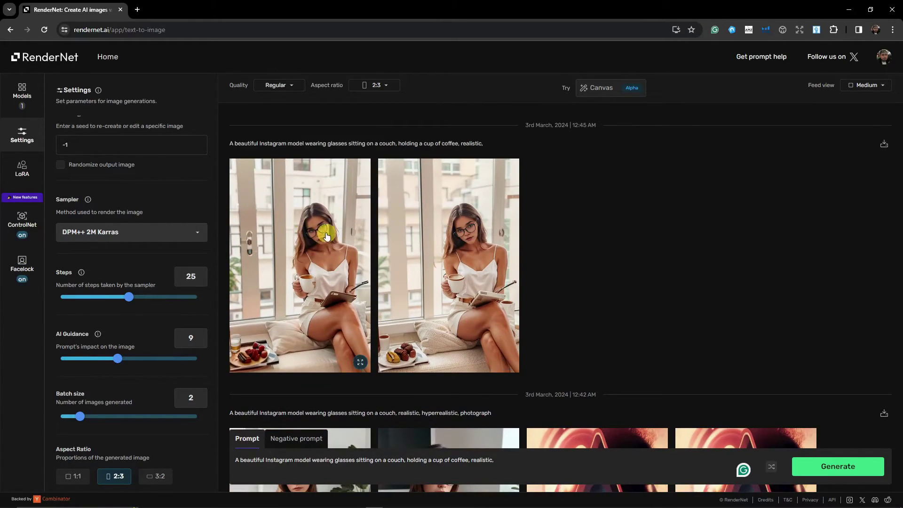
{"action": "mouse_move", "coordinate": [321, 246]}
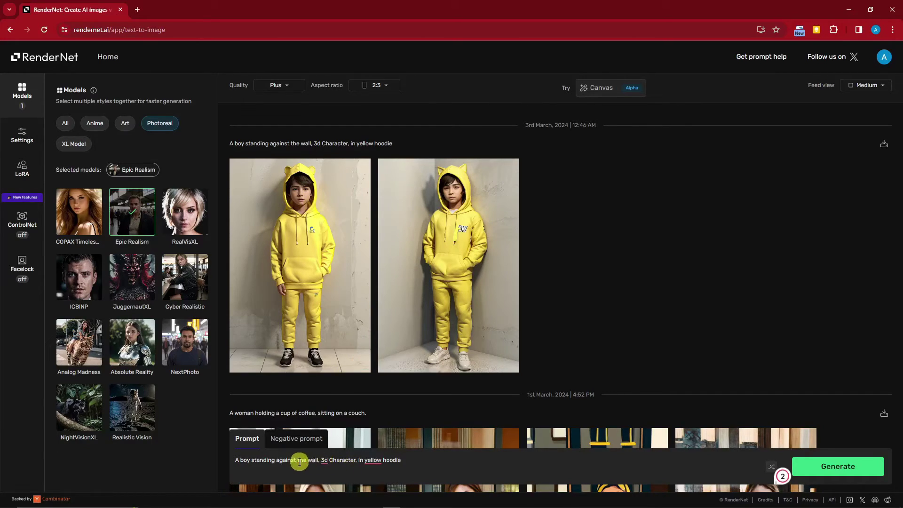
Step: Replace '3d' with '3D' so the prompt reads '3D Character'
{"action": "mouse_move", "coordinate": [330, 461]}
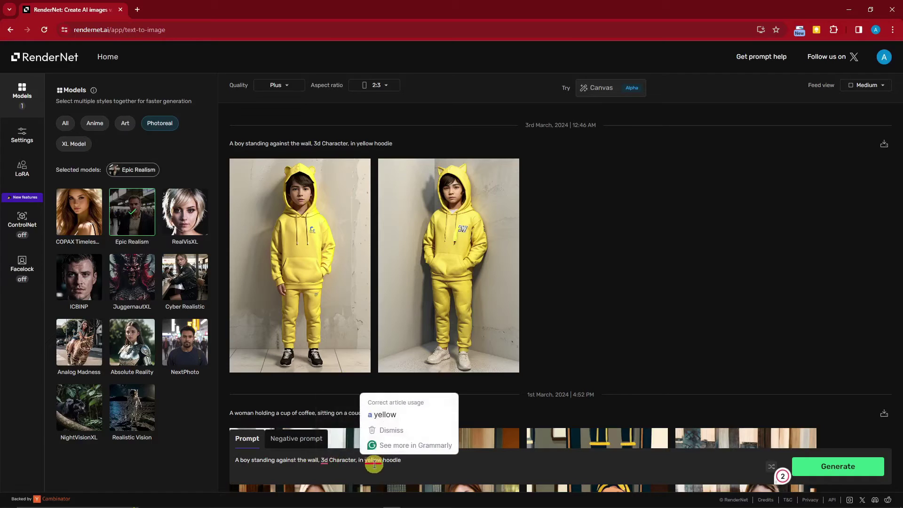
{"action": "double_click", "coordinate": [325, 460]}
{"action": "type", "text": "3D"}
{"action": "left_click", "coordinate": [437, 463]}
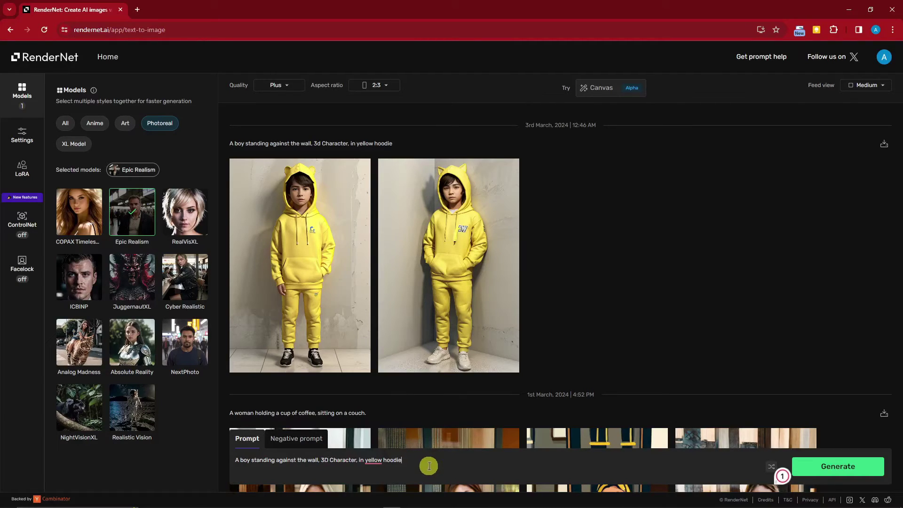
Step: Turn Facelock on with the pexels-trace-constant-2834009 man's portrait, then generate the images
{"action": "left_click", "coordinate": [21, 264]}
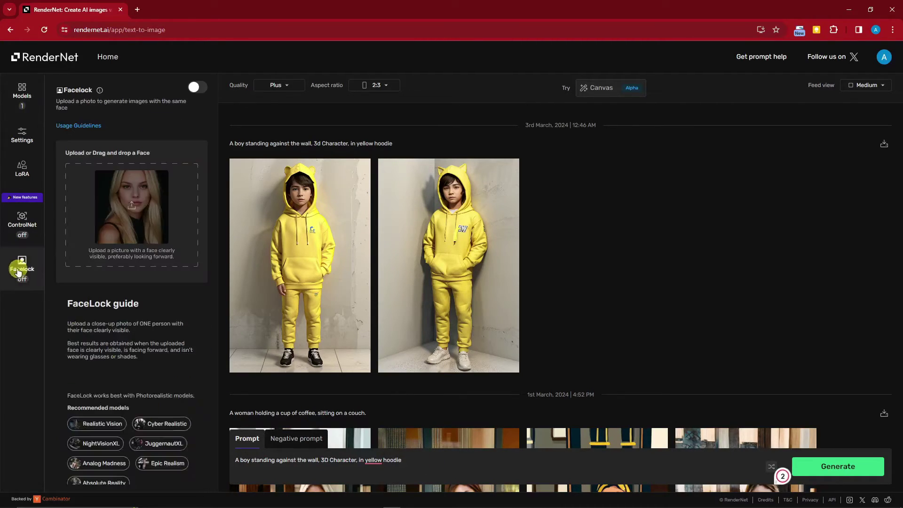
{"action": "left_click", "coordinate": [197, 88]}
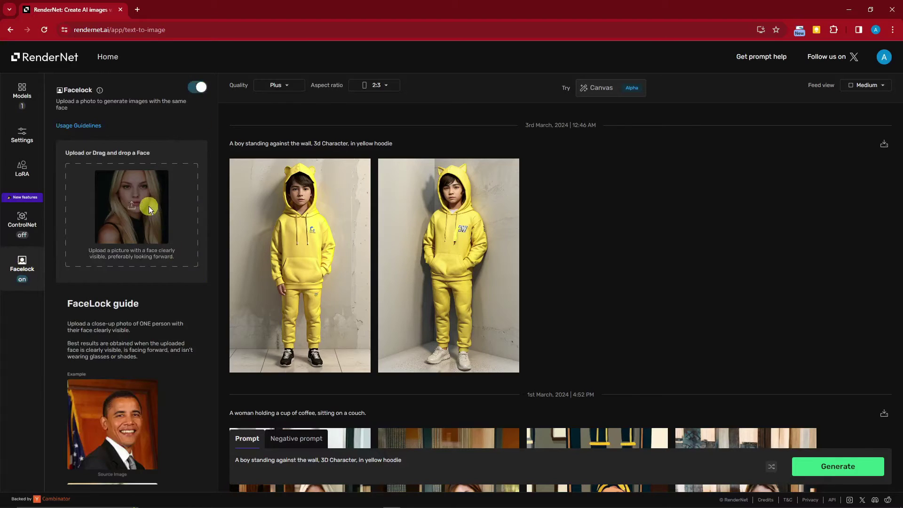
{"action": "left_click", "coordinate": [174, 266]}
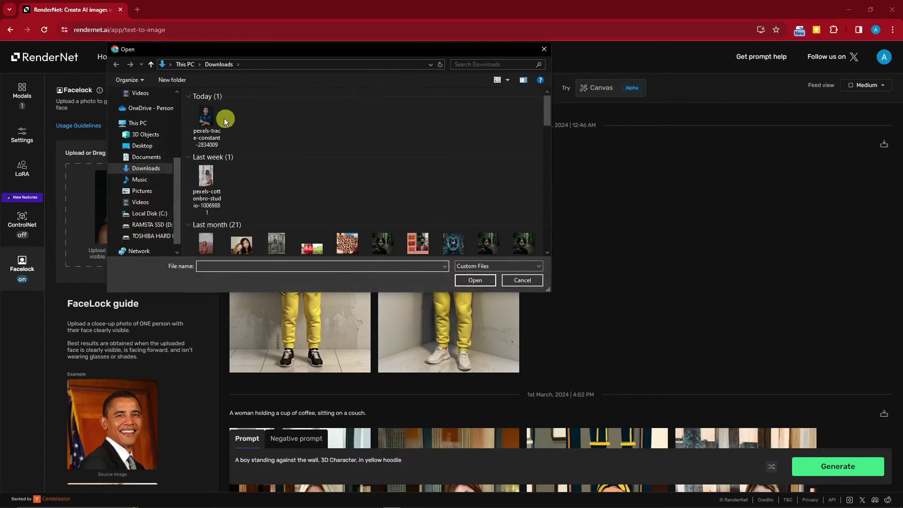
{"action": "double_click", "coordinate": [206, 122]}
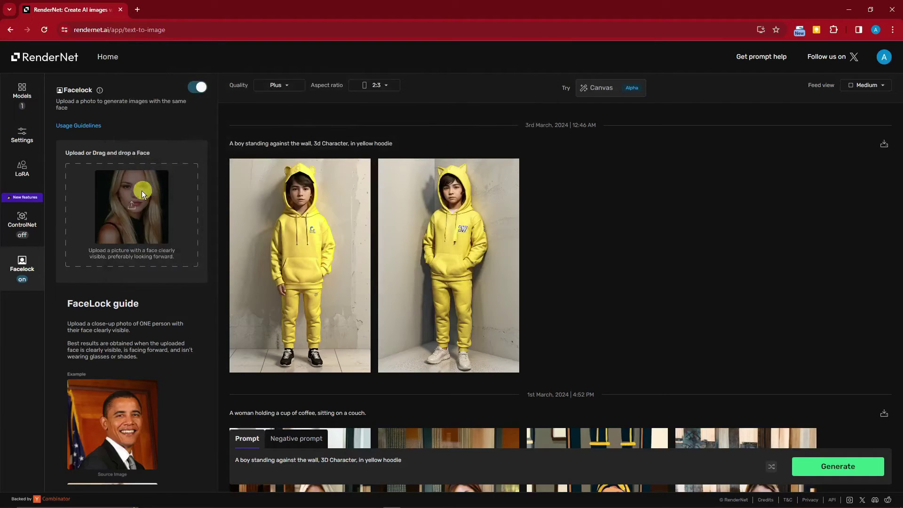
{"action": "left_click", "coordinate": [133, 207]}
{"action": "double_click", "coordinate": [212, 116]}
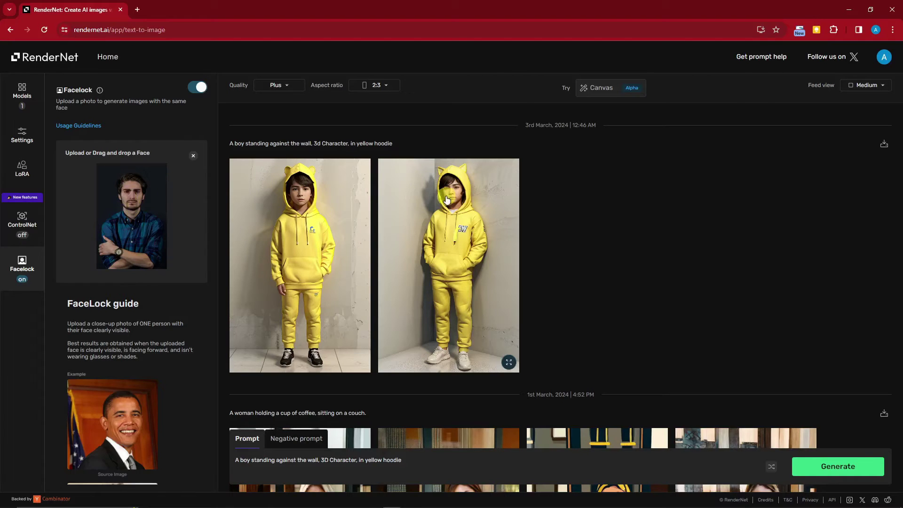
{"action": "left_click", "coordinate": [836, 476]}
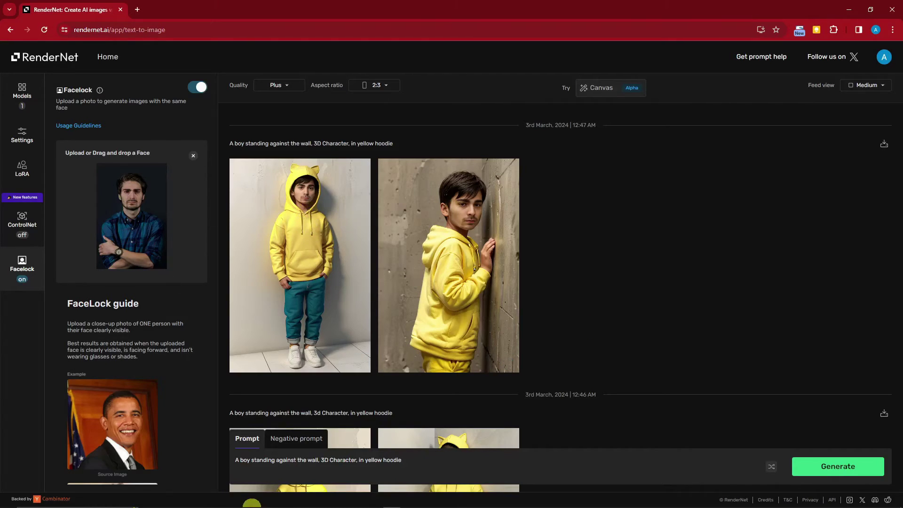
{"action": "left_click", "coordinate": [150, 504]}
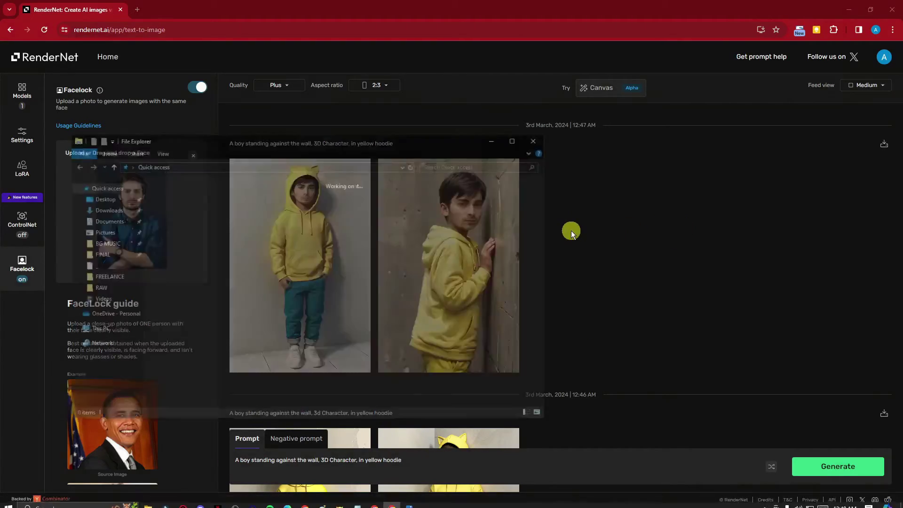
{"action": "double_click", "coordinate": [192, 340]}
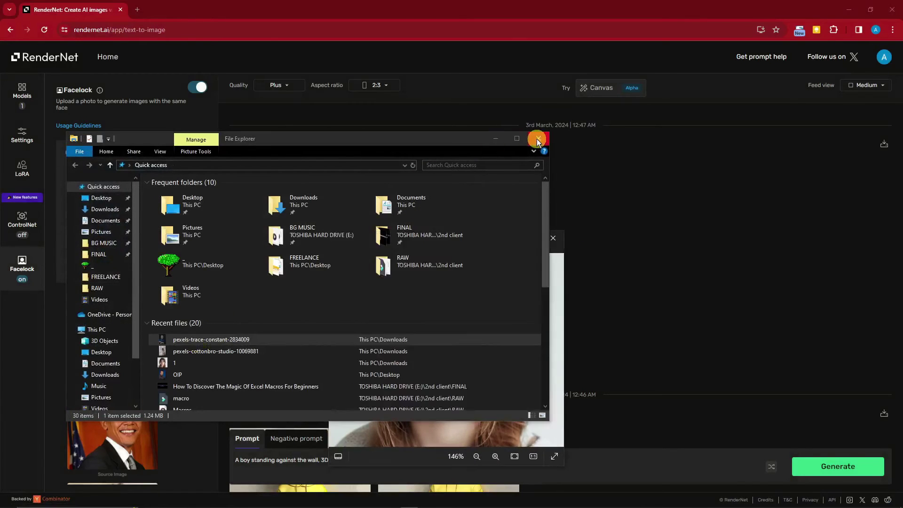
{"action": "left_click", "coordinate": [538, 141]}
{"action": "left_click", "coordinate": [552, 238]}
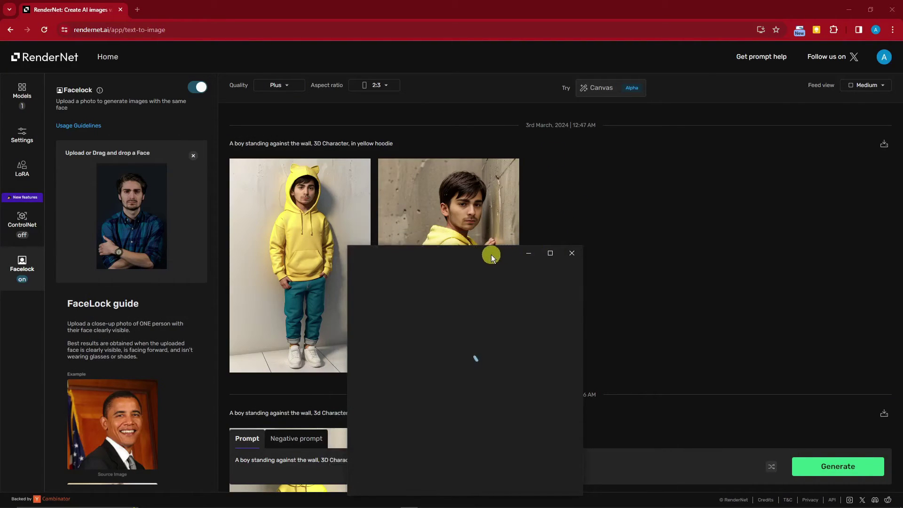
{"action": "scroll", "coordinate": [468, 317], "scroll_direction": "up", "scroll_amount": 5}
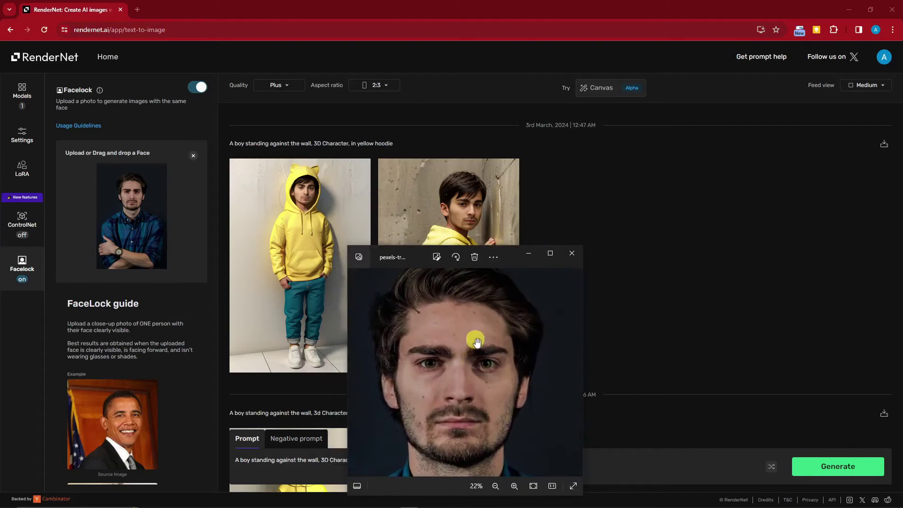
{"action": "left_click_drag", "start_coordinate": [517, 252], "coordinate": [769, 165]}
{"action": "left_click", "coordinate": [510, 362]}
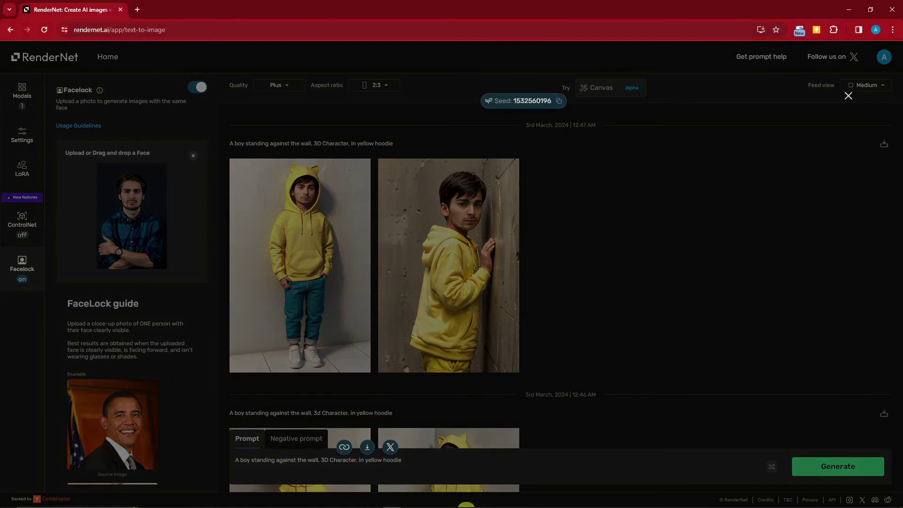
{"action": "left_click", "coordinate": [410, 500]}
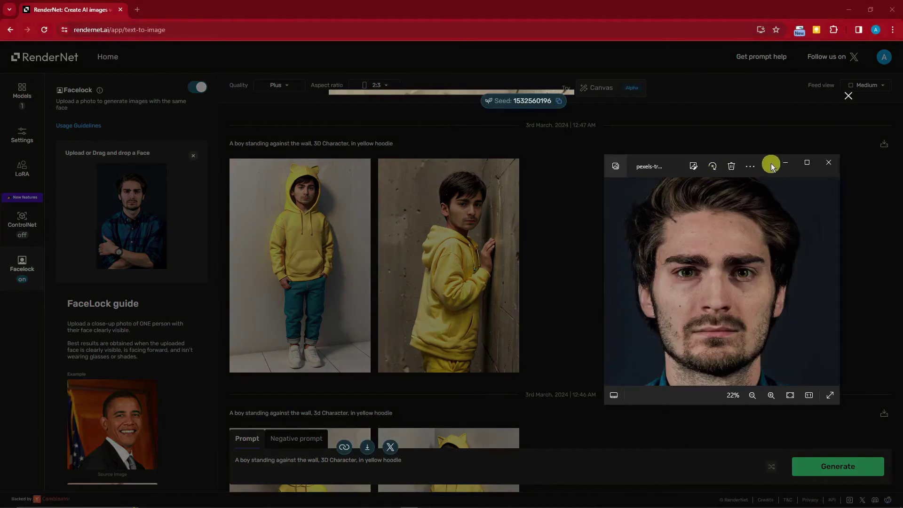
{"action": "left_click_drag", "start_coordinate": [770, 163], "coordinate": [696, 90]}
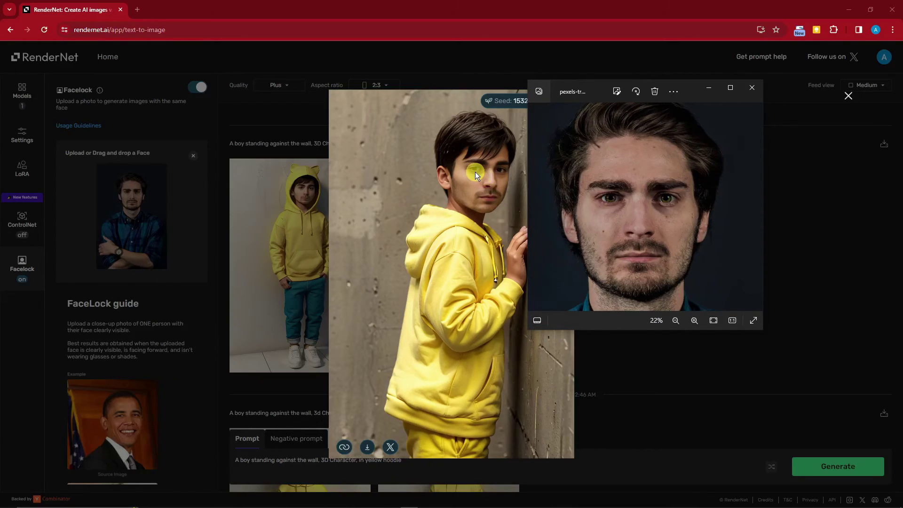
{"action": "left_click", "coordinate": [656, 376]}
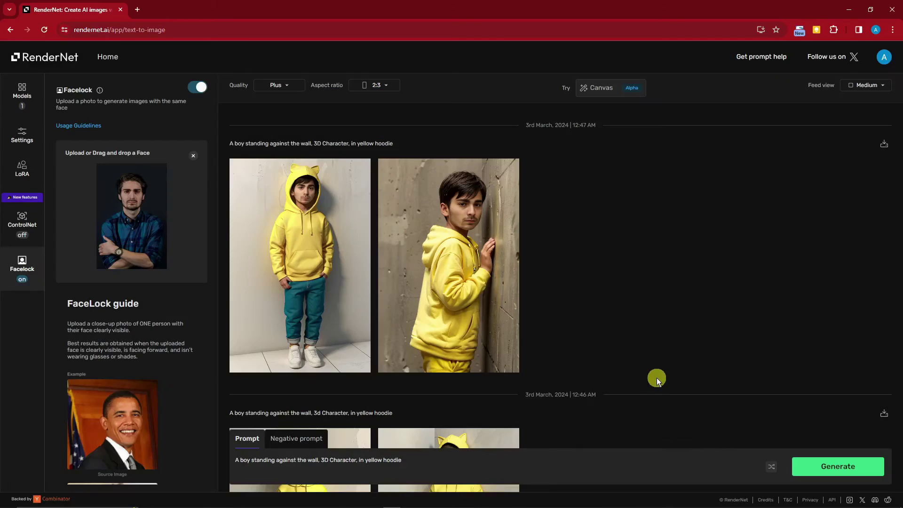
{"action": "scroll", "coordinate": [659, 376], "scroll_direction": "down", "scroll_amount": 2}
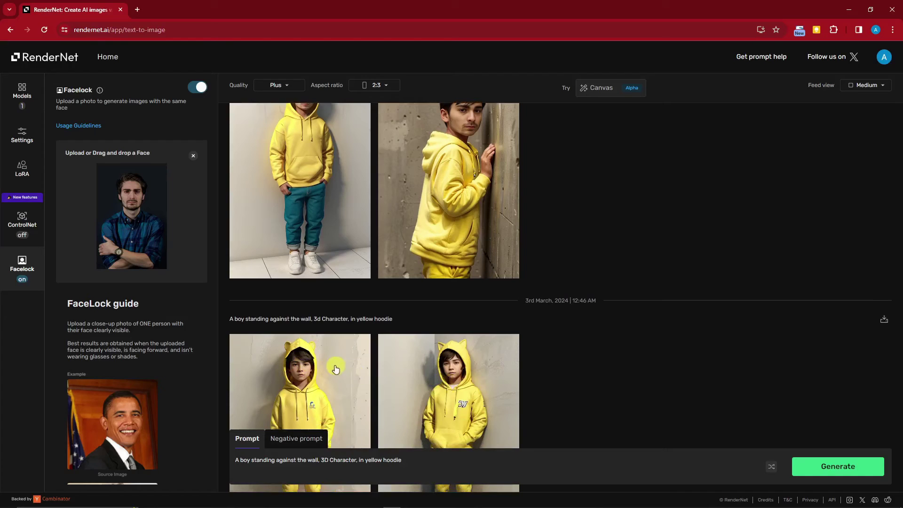
{"action": "scroll", "coordinate": [334, 367], "scroll_direction": "up", "scroll_amount": 2}
{"action": "mouse_move", "coordinate": [374, 502]}
{"action": "left_click", "coordinate": [410, 503]}
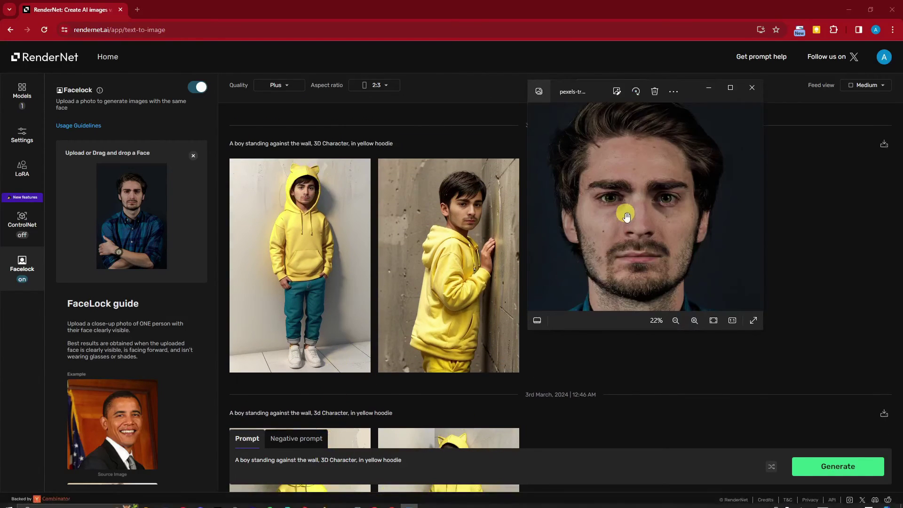
{"action": "left_click", "coordinate": [717, 90]}
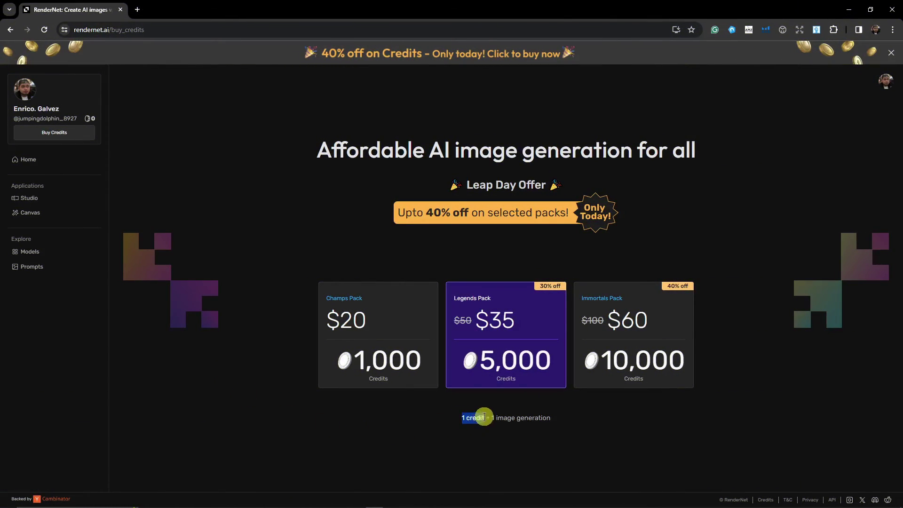
Step: Highlight the note that one credit buys one image, then clear the highlight
{"action": "left_click_drag", "start_coordinate": [489, 418], "coordinate": [582, 431]}
{"action": "left_click", "coordinate": [571, 444]}
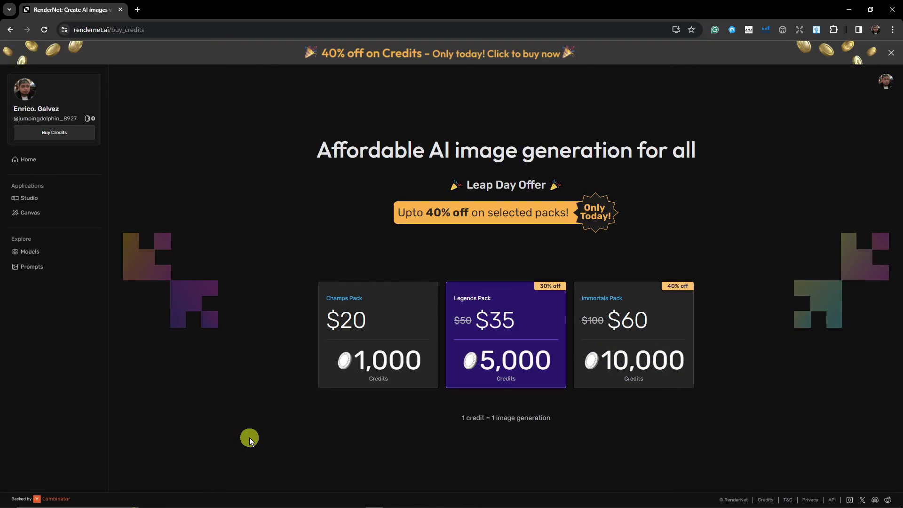